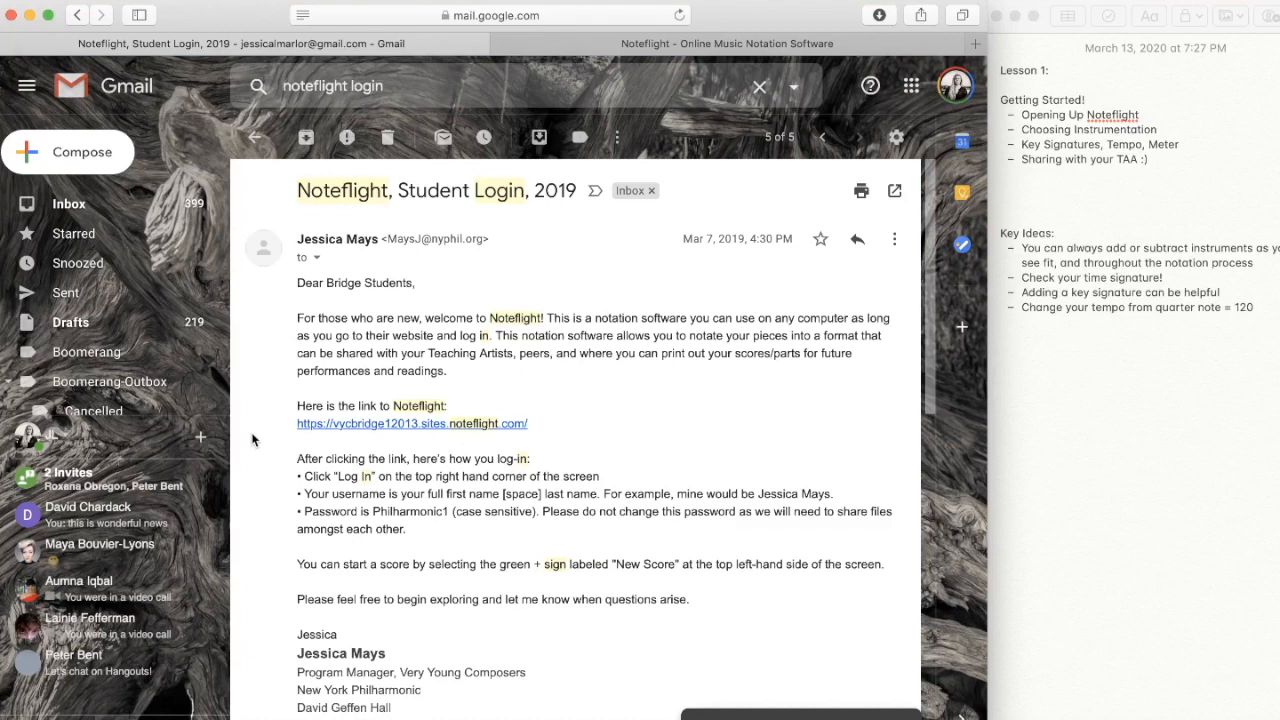
# Open the class Noteflight site from the link in the student login email.
pyautogui.click(590, 50)
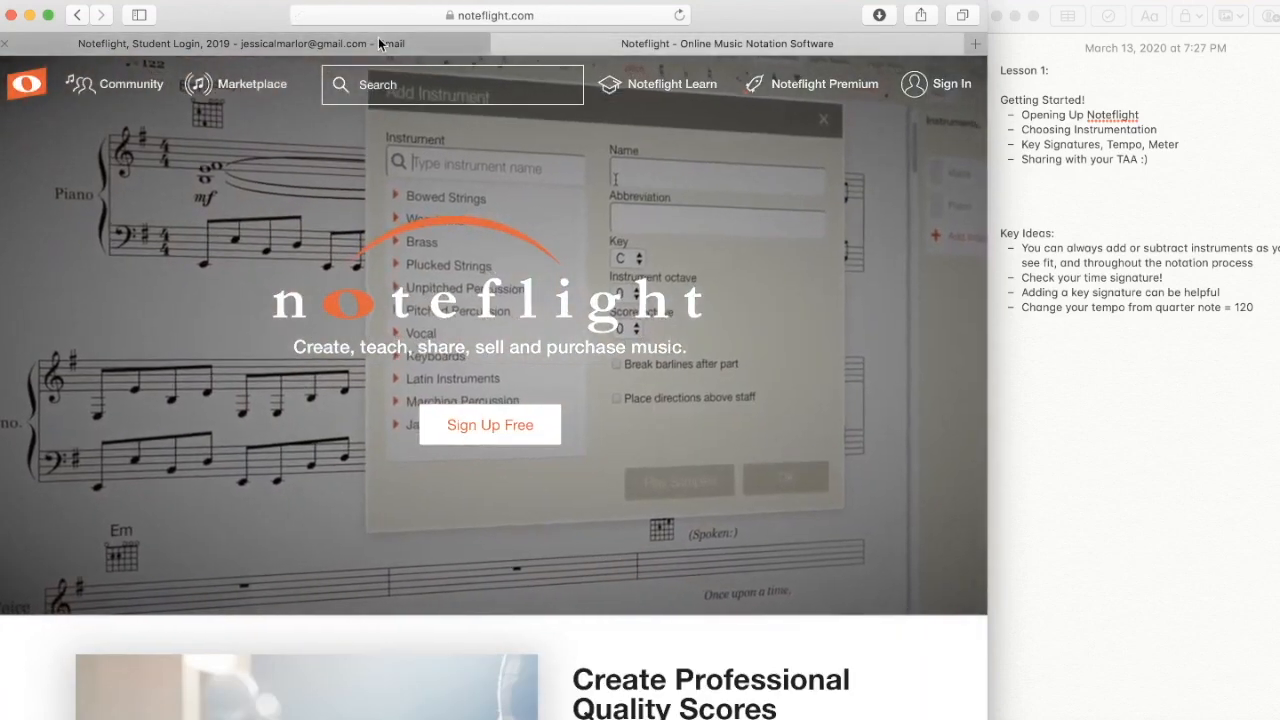
pyautogui.click(382, 44)
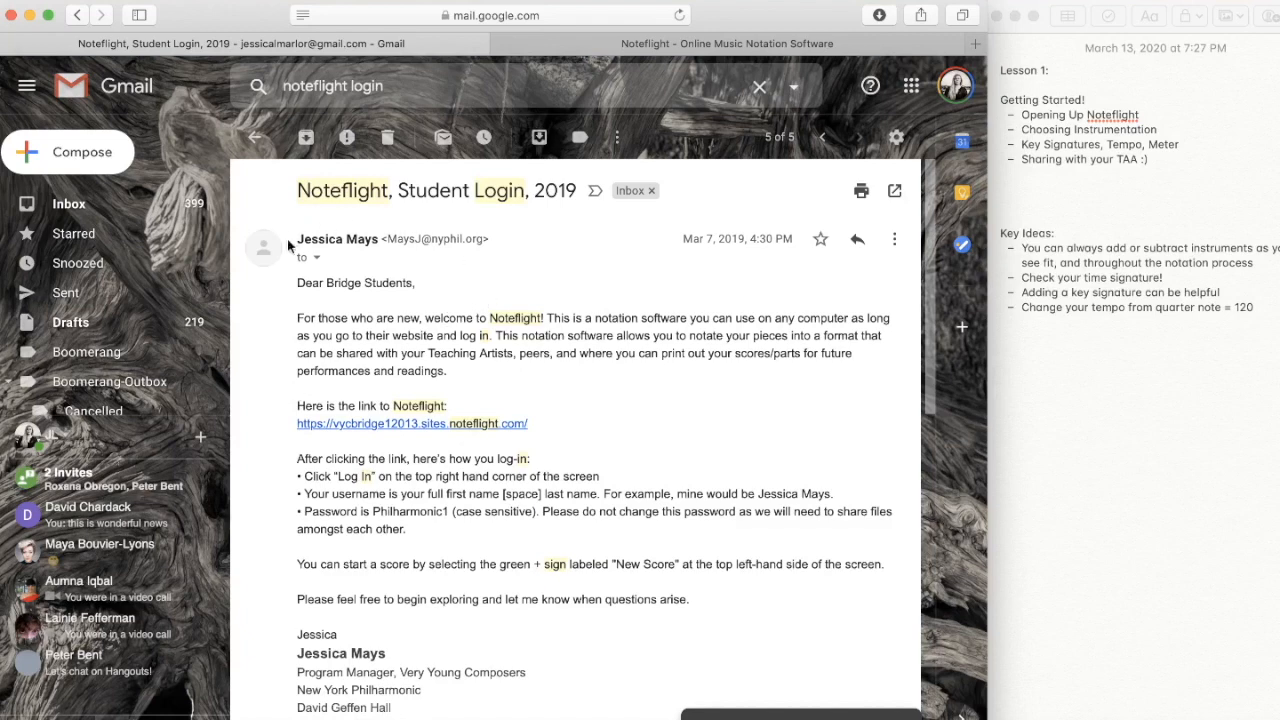
pyautogui.moveTo(297, 405); pyautogui.dragTo(469, 394)
pyautogui.click(469, 394)
pyautogui.click(455, 426)
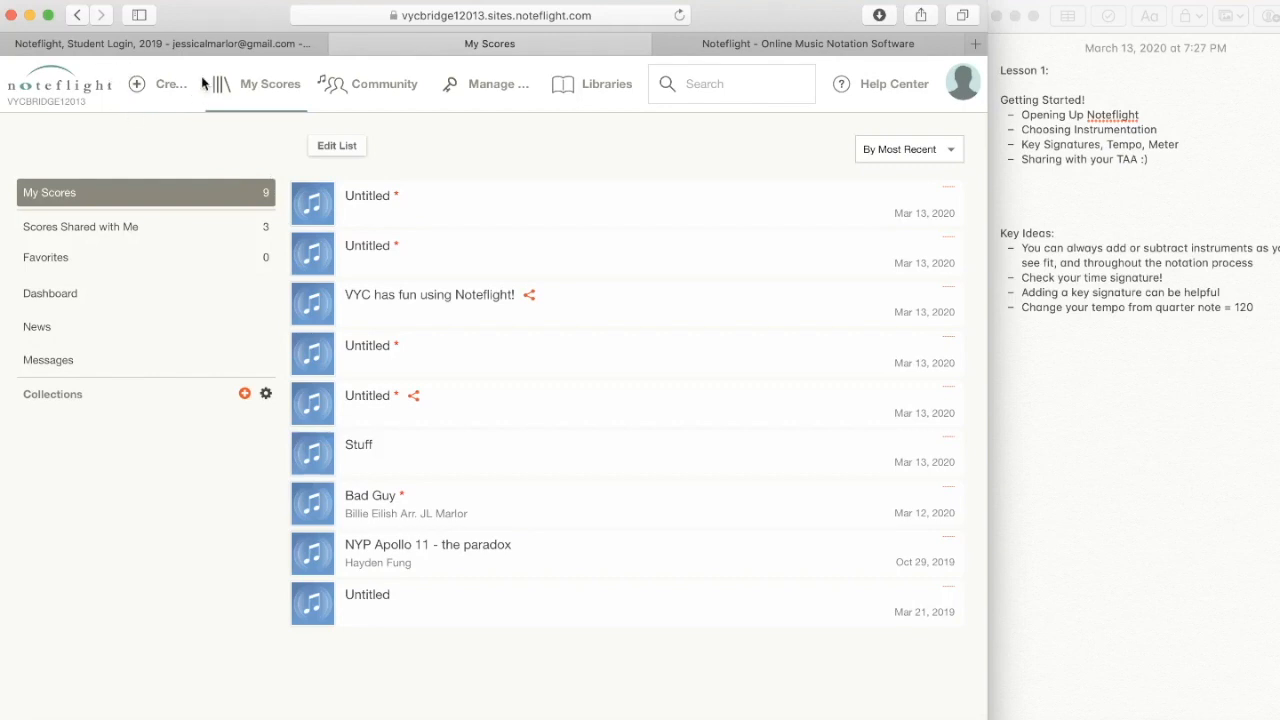
# Look through the blank score sheet templates and create a new score with the Piano template.
pyautogui.click(138, 88)
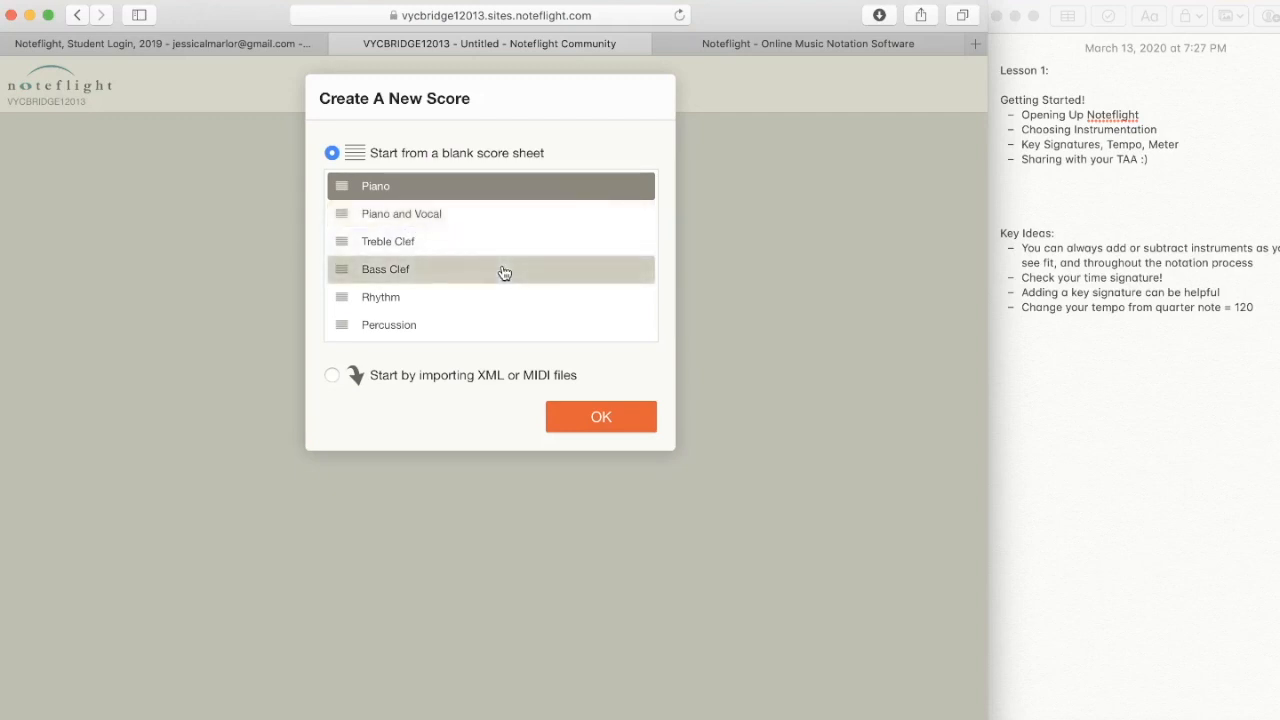
pyautogui.scroll(-2, 504, 273)
pyautogui.scroll(-10, 504, 273)
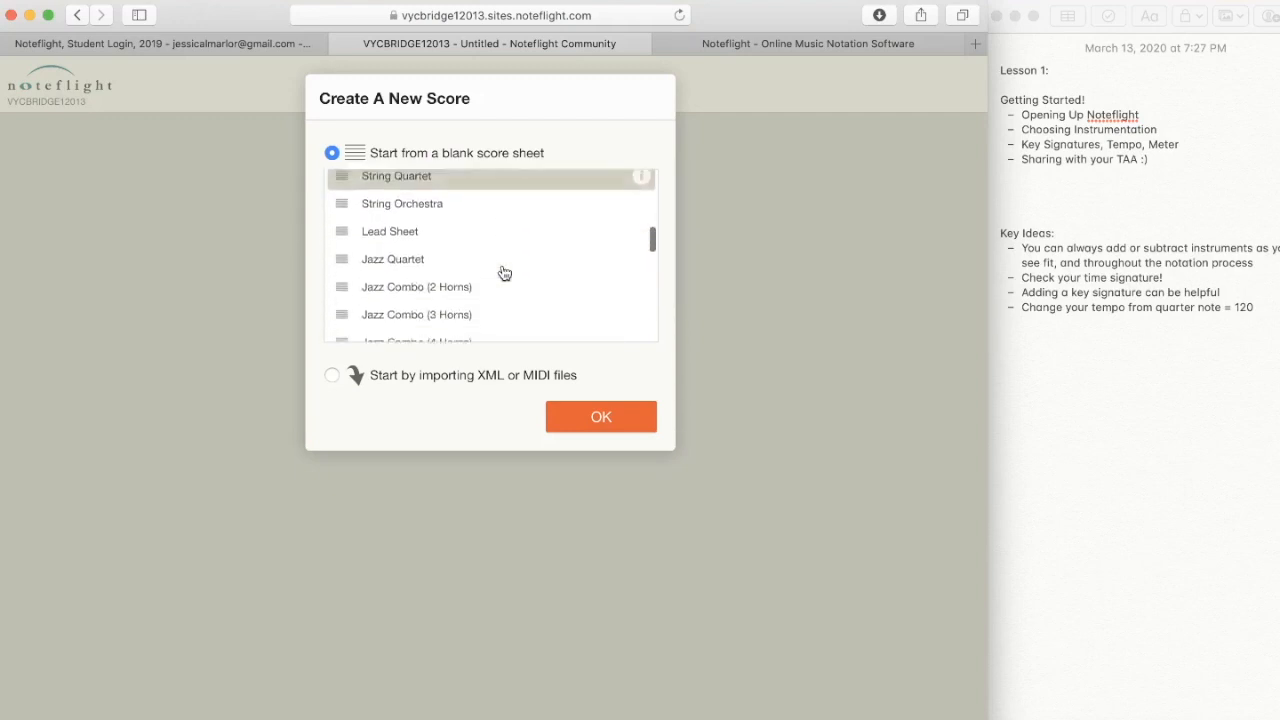
pyautogui.scroll(-15, 504, 273)
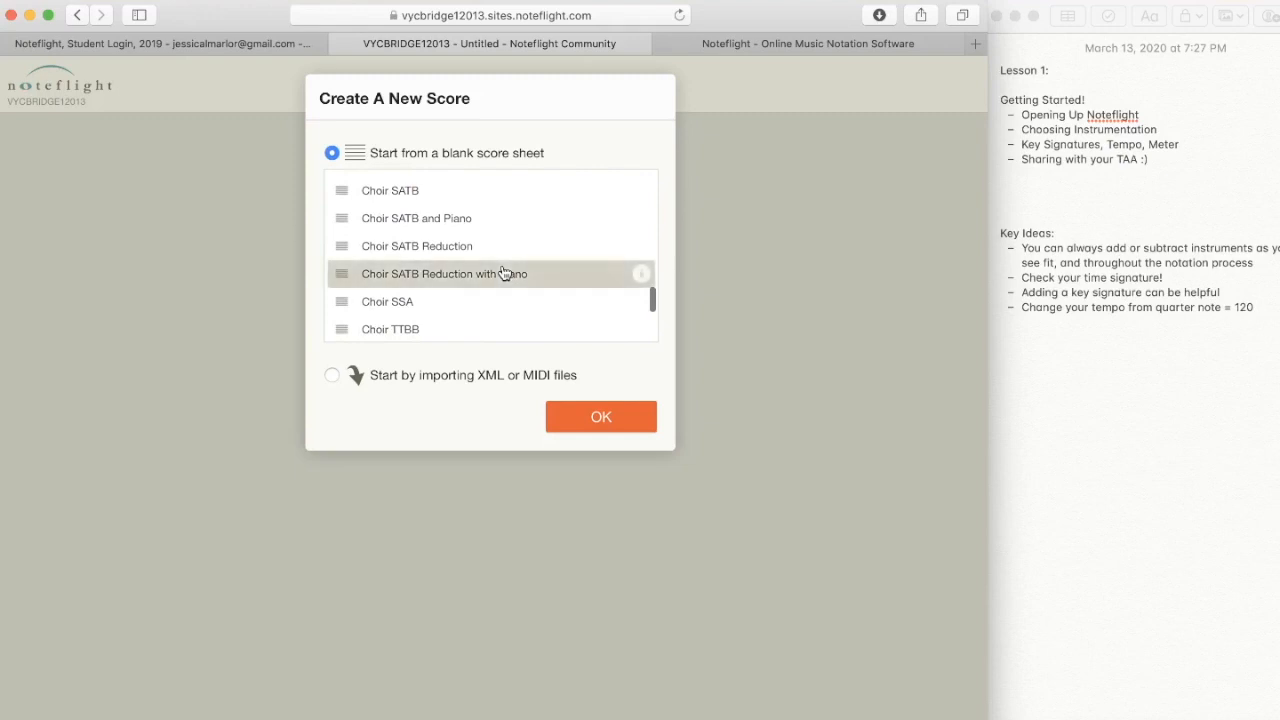
pyautogui.scroll(-10, 504, 273)
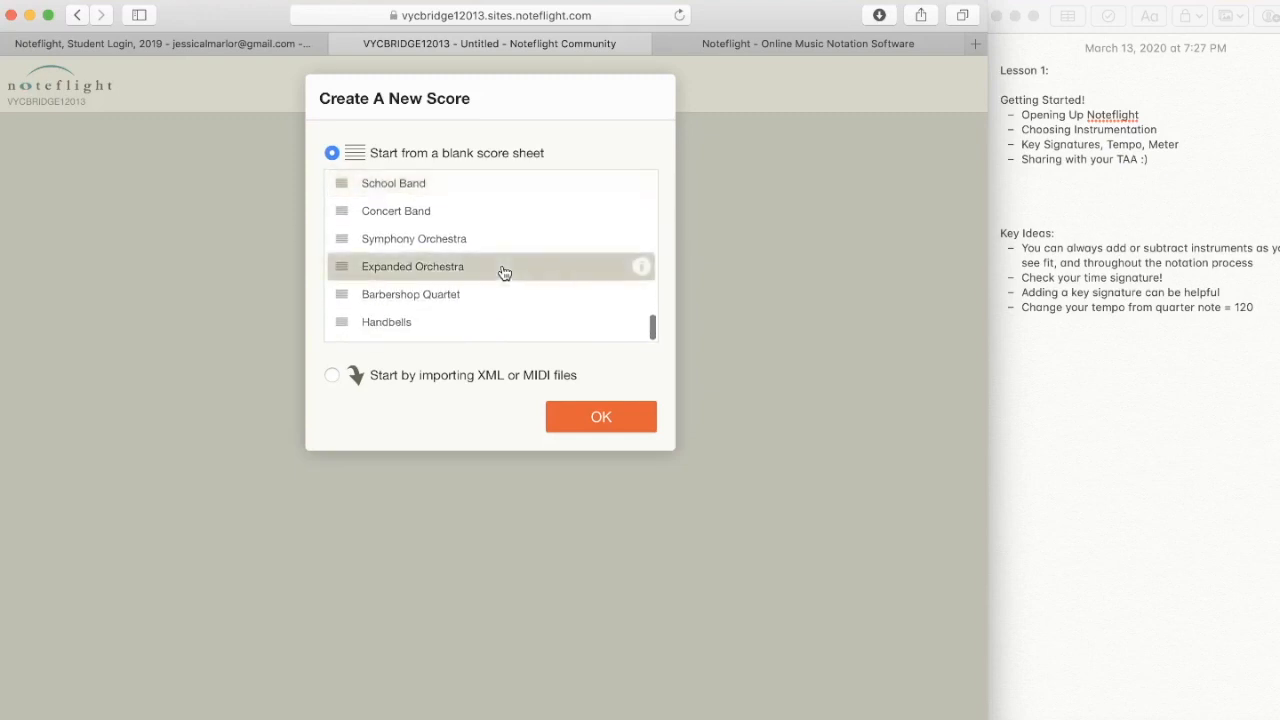
pyautogui.scroll(20, 504, 273)
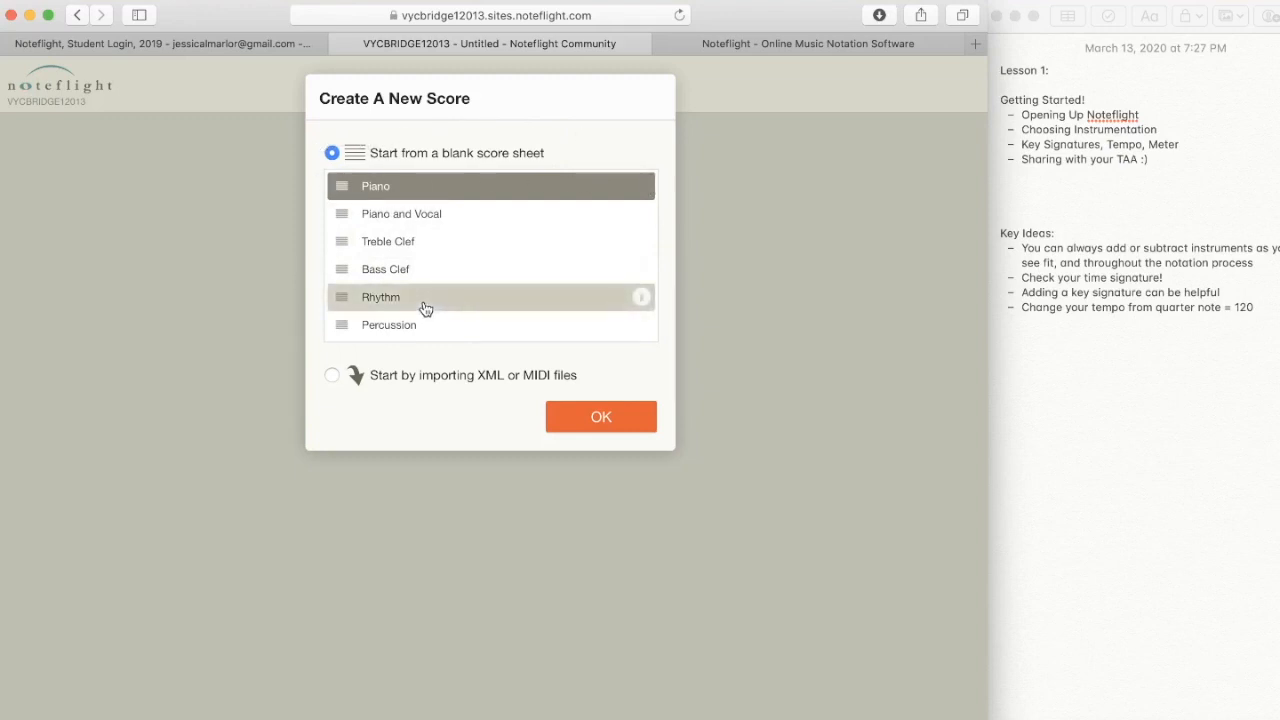
pyautogui.scroll(-5, 477, 338)
pyautogui.scroll(5, 477, 338)
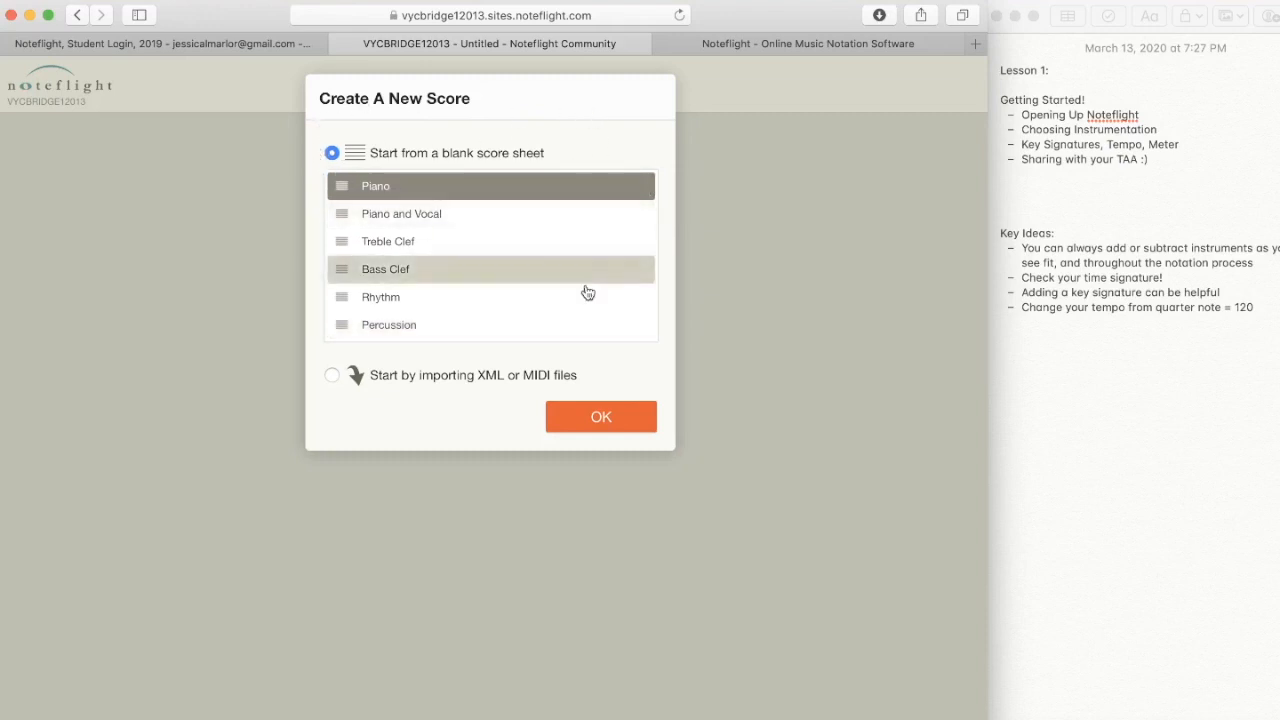
pyautogui.click(601, 418)
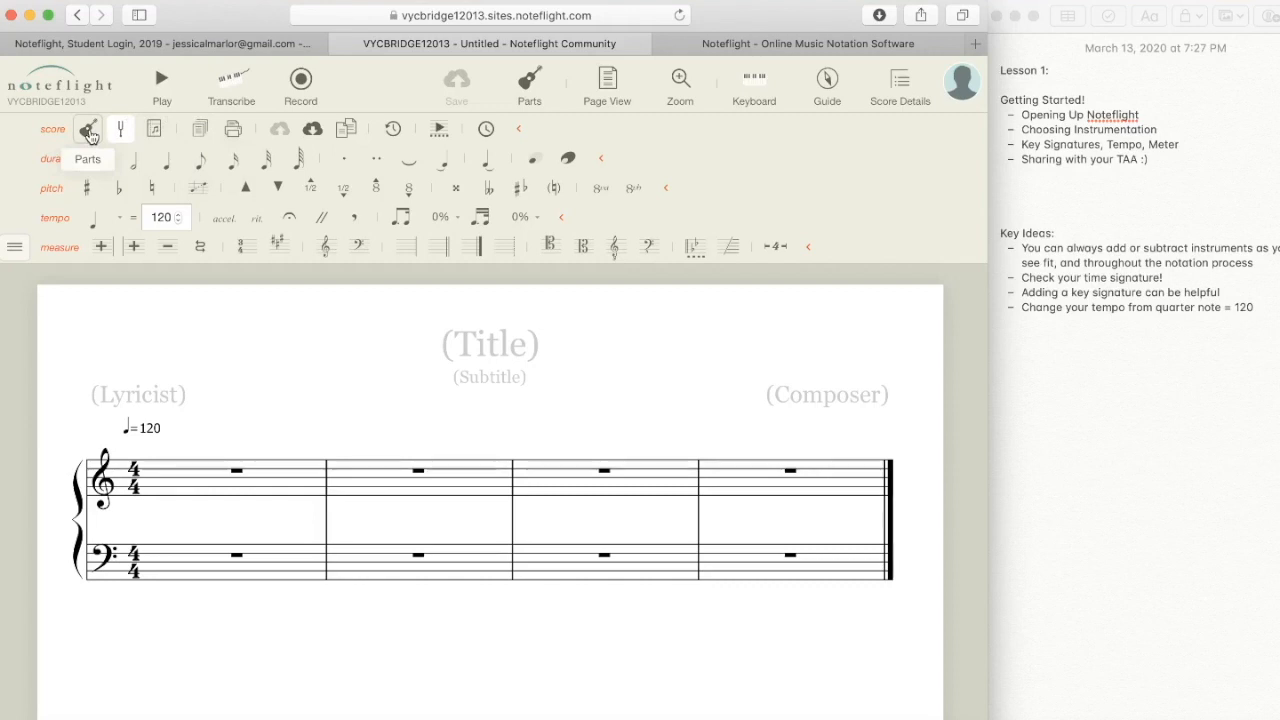
# Add an Electric Bass part to the score, finding the instrument with the search term "Electric".
pyautogui.click(88, 131)
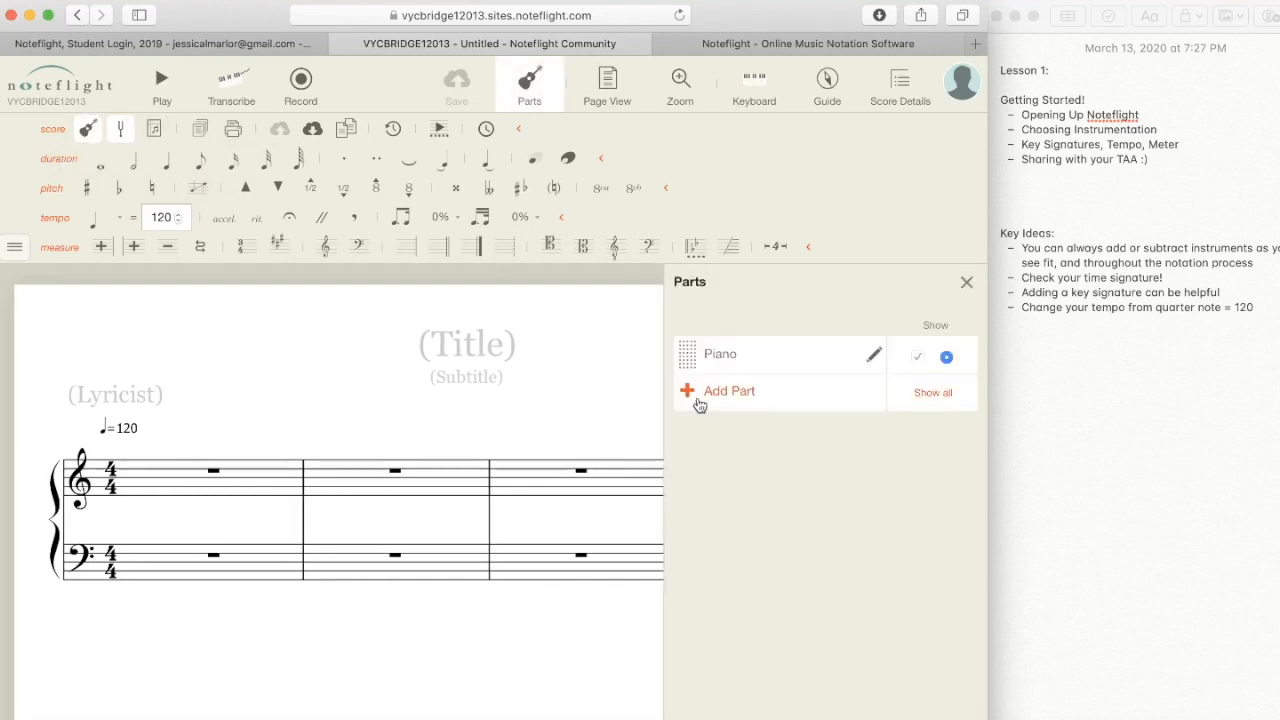
pyautogui.click(686, 395)
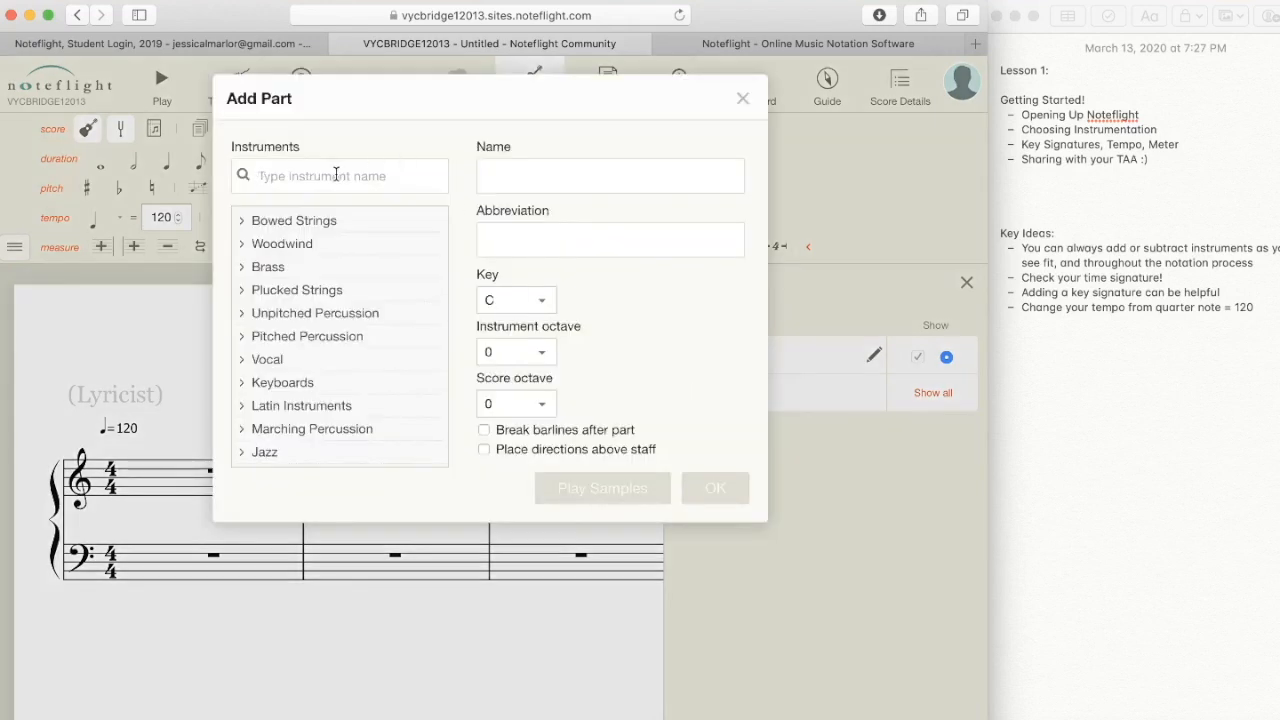
pyautogui.write('E')
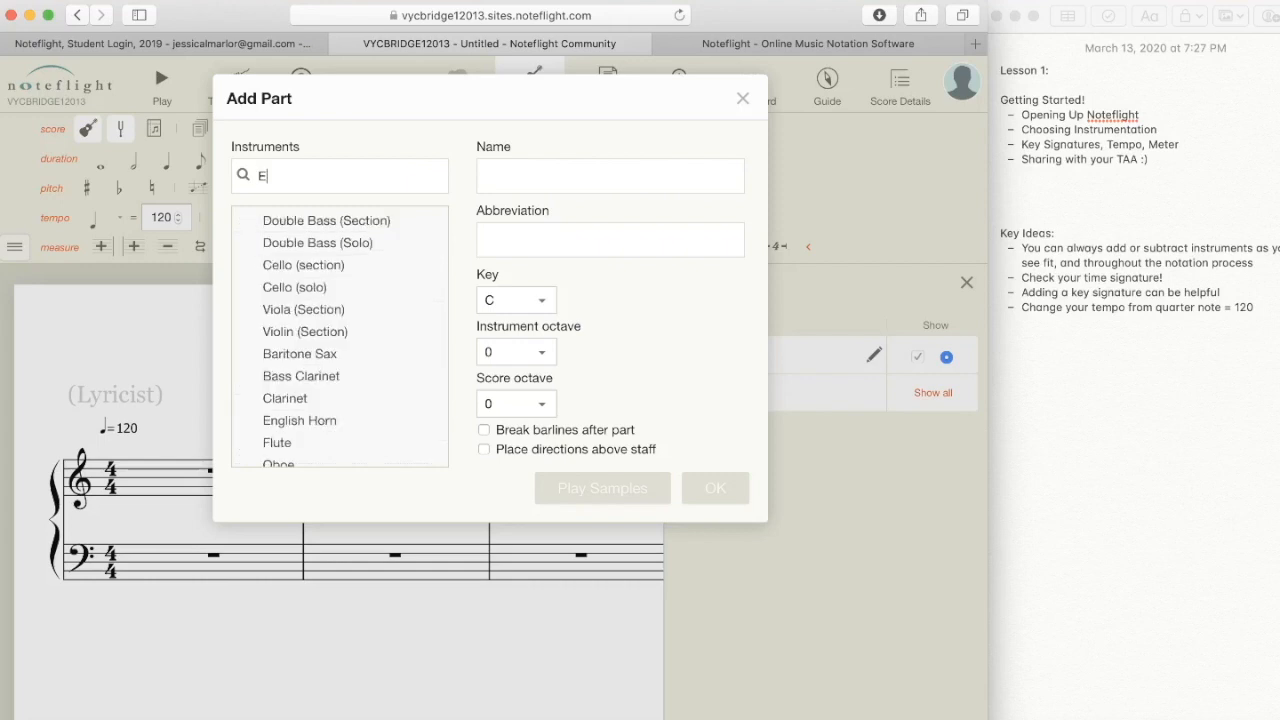
pyautogui.write('lectric')
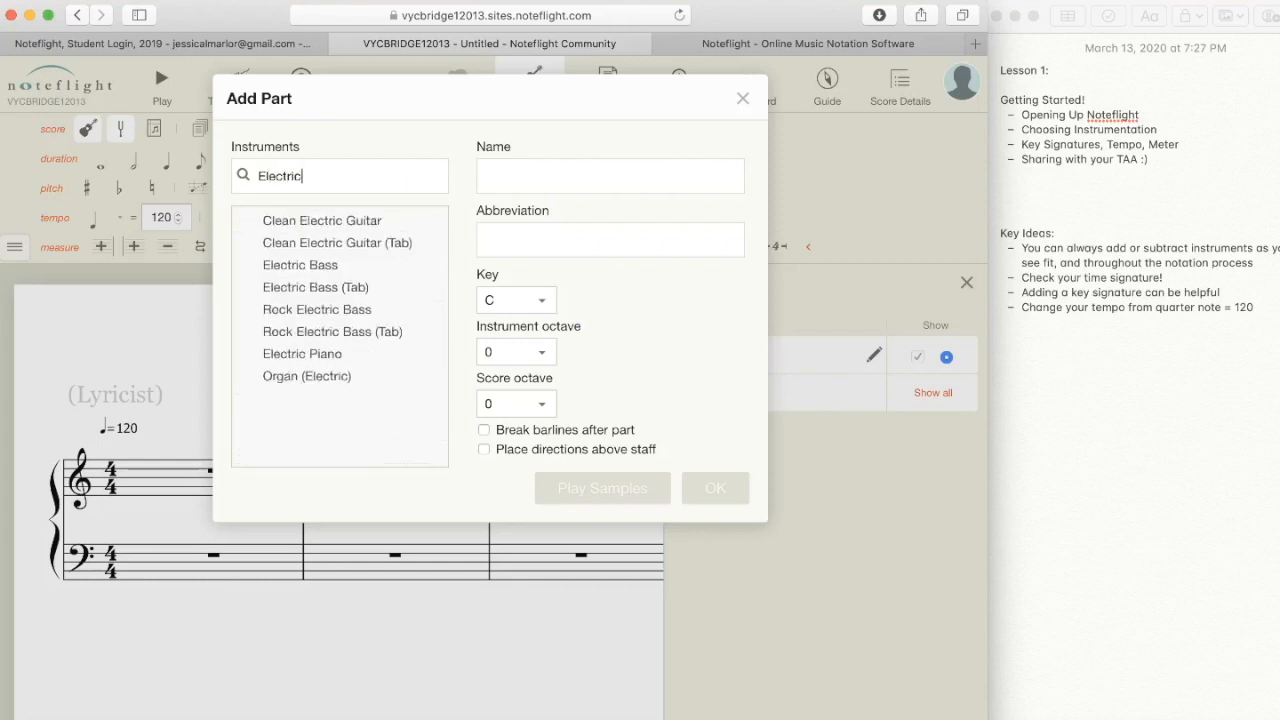
pyautogui.click(318, 267)
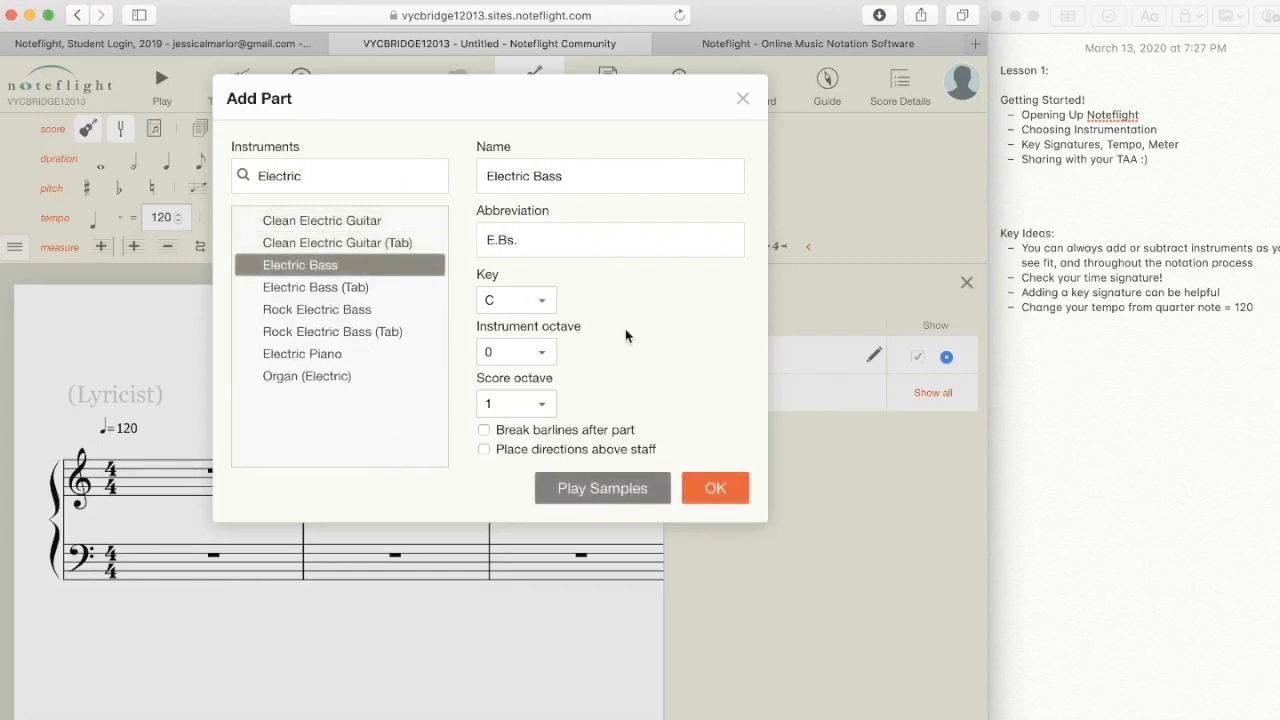
pyautogui.click(716, 489)
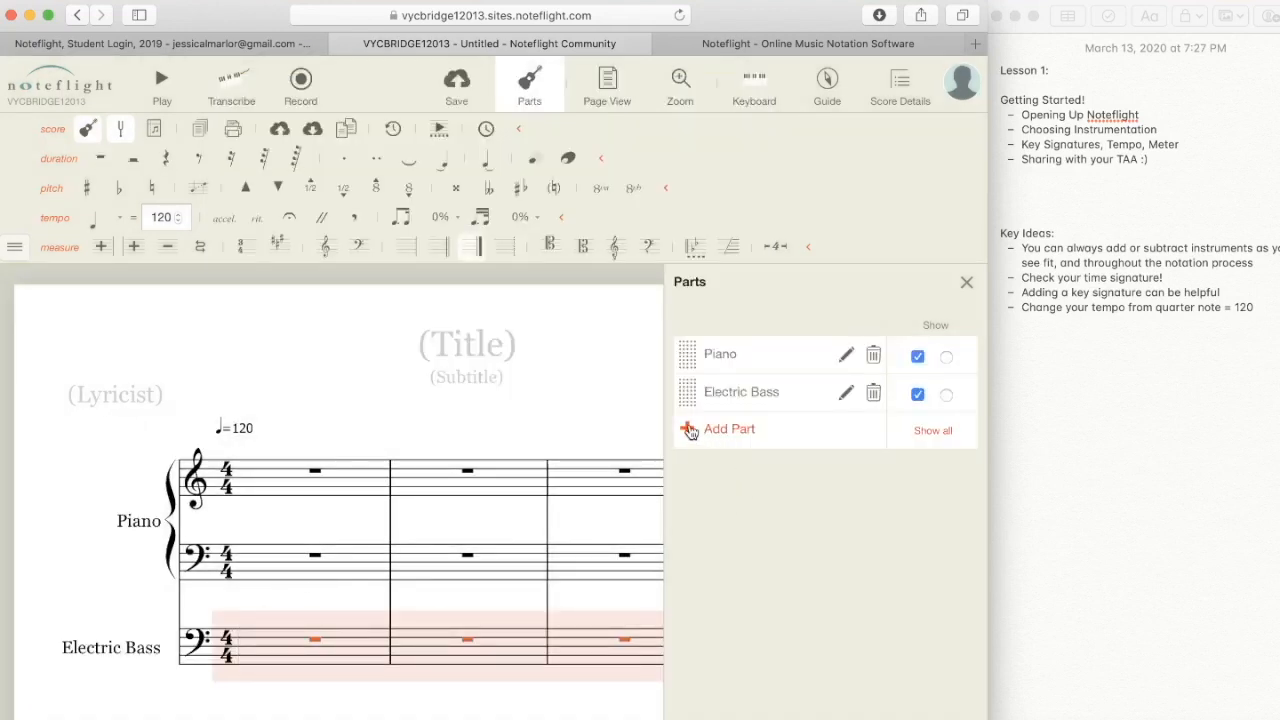
# Add a Voice part from the Vocal instruments to the score.
pyautogui.click(689, 430)
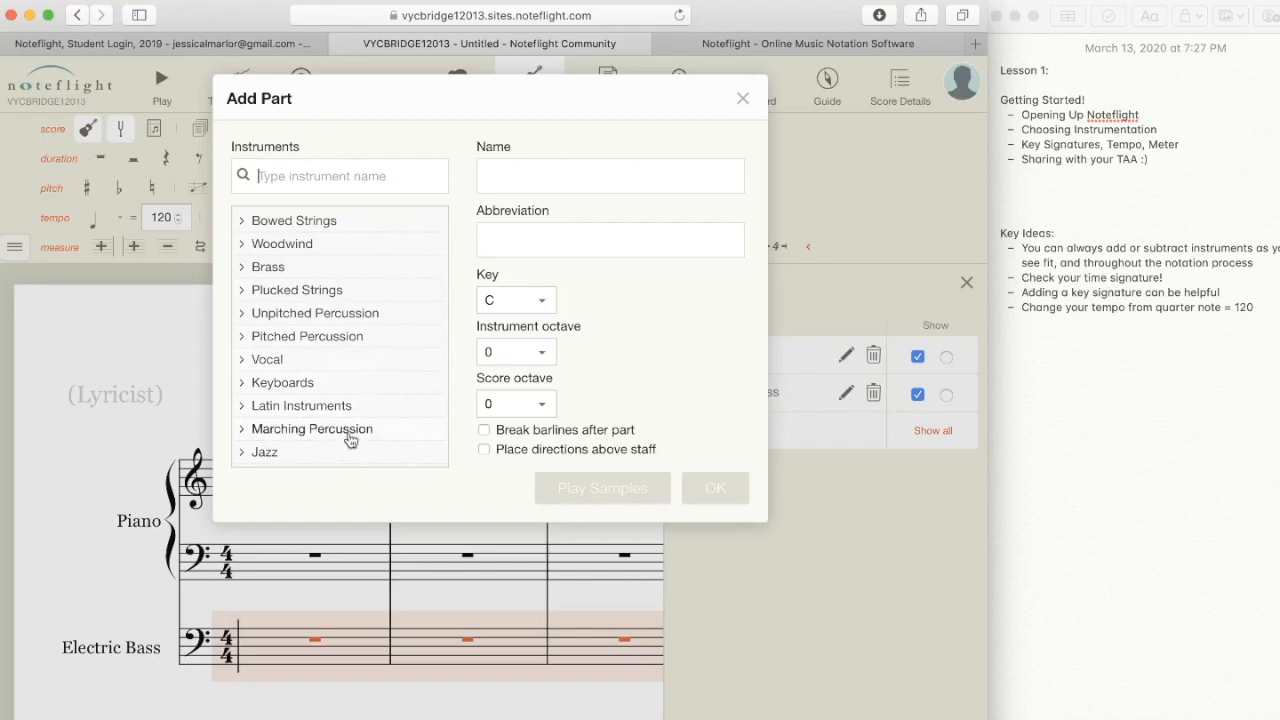
pyautogui.click(340, 368)
pyautogui.scroll(-3, 342, 364)
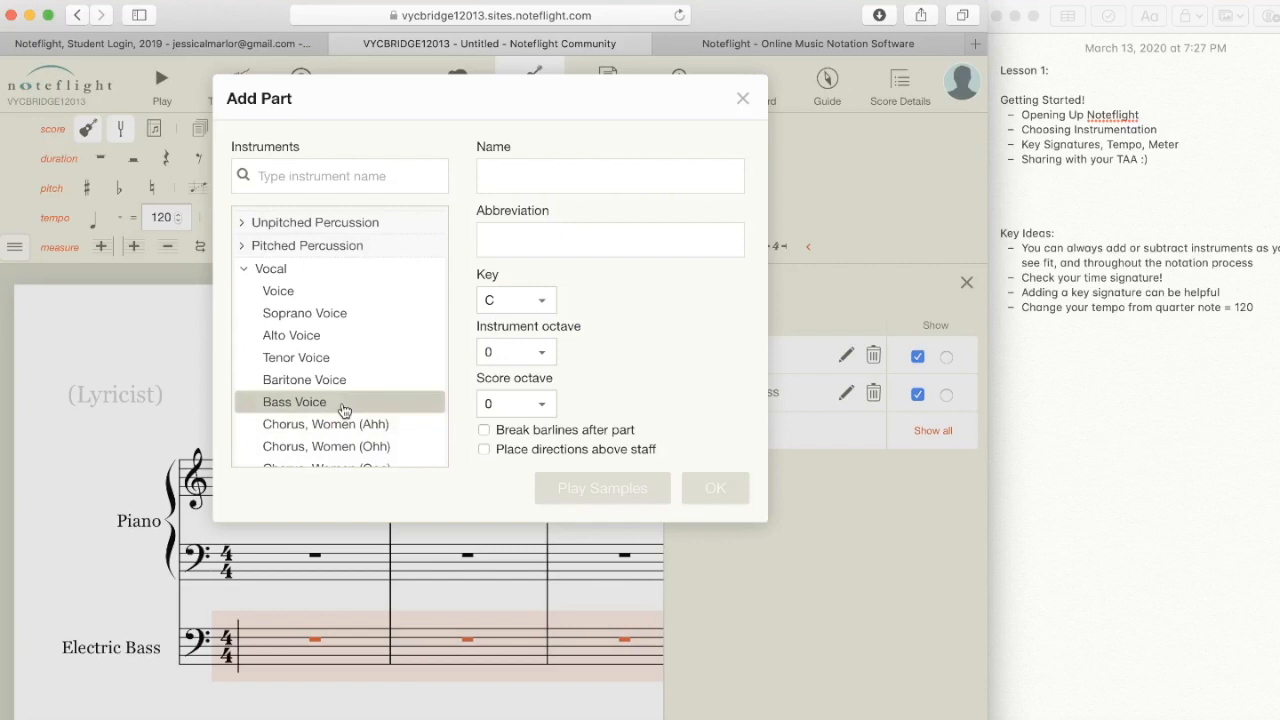
pyautogui.click(284, 298)
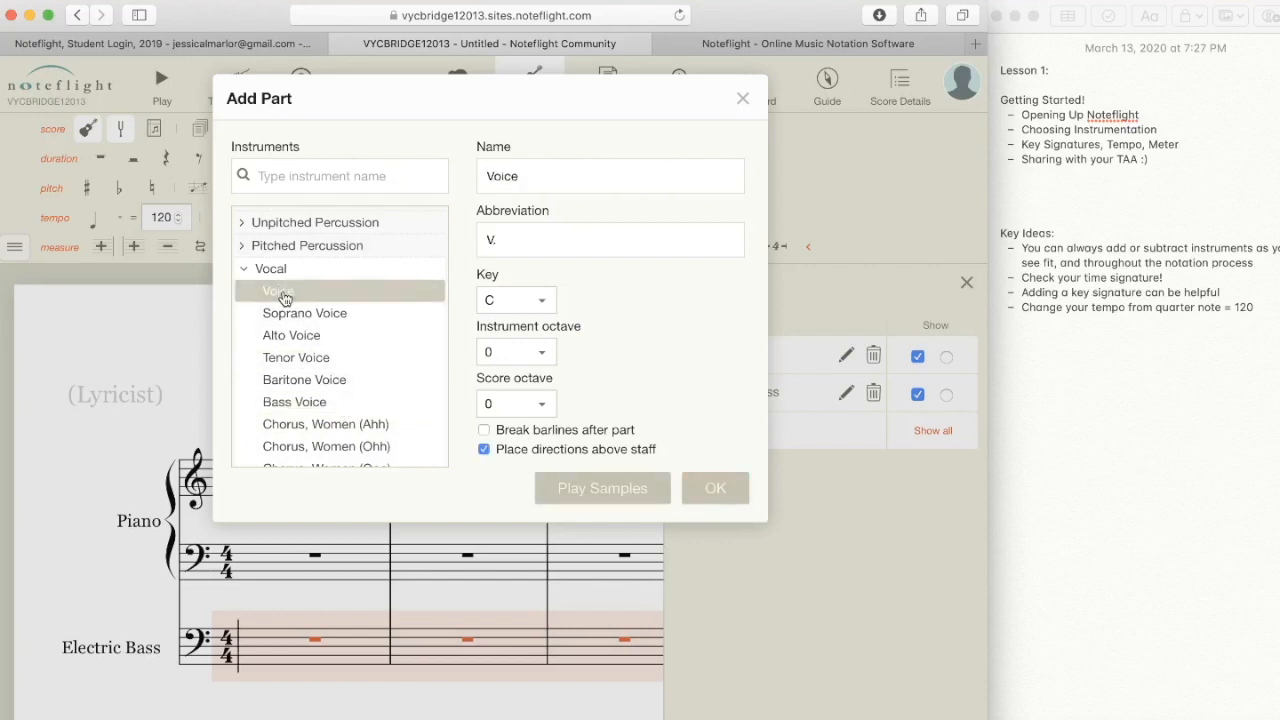
pyautogui.click(716, 488)
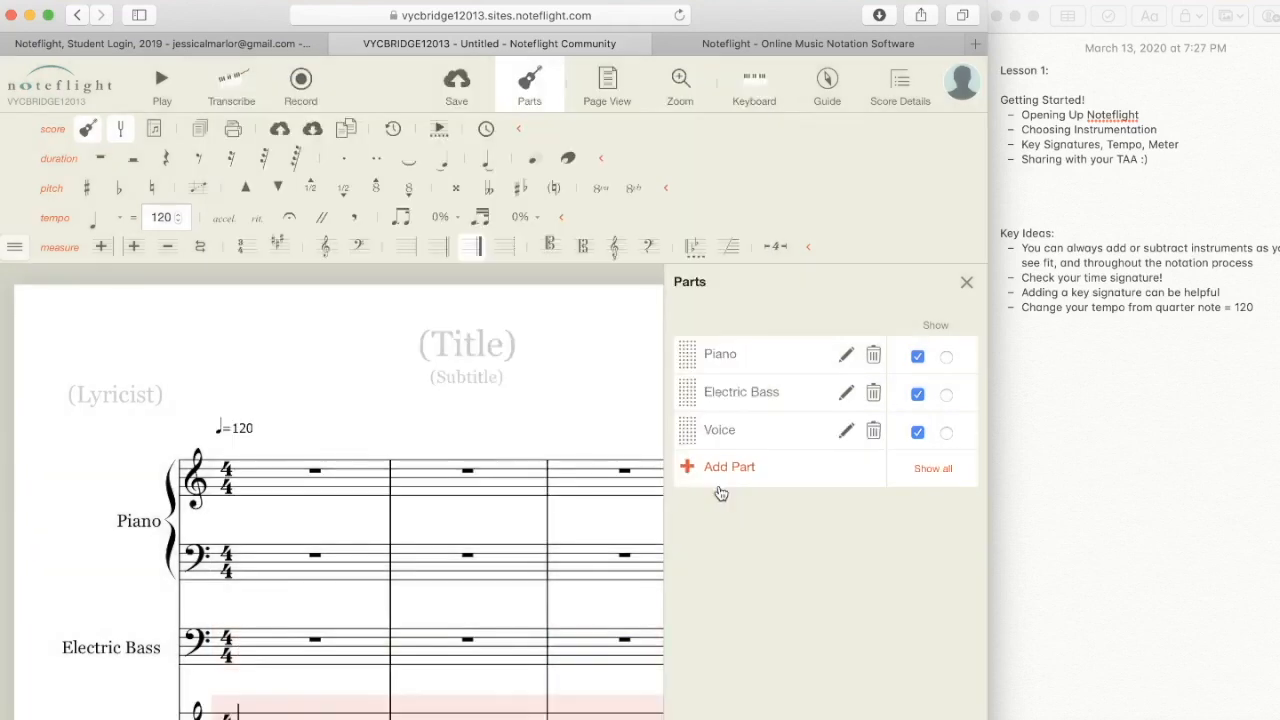
# Delete the Piano part and move the Voice part above Electric Bass.
pyautogui.scroll(-2, 507, 631)
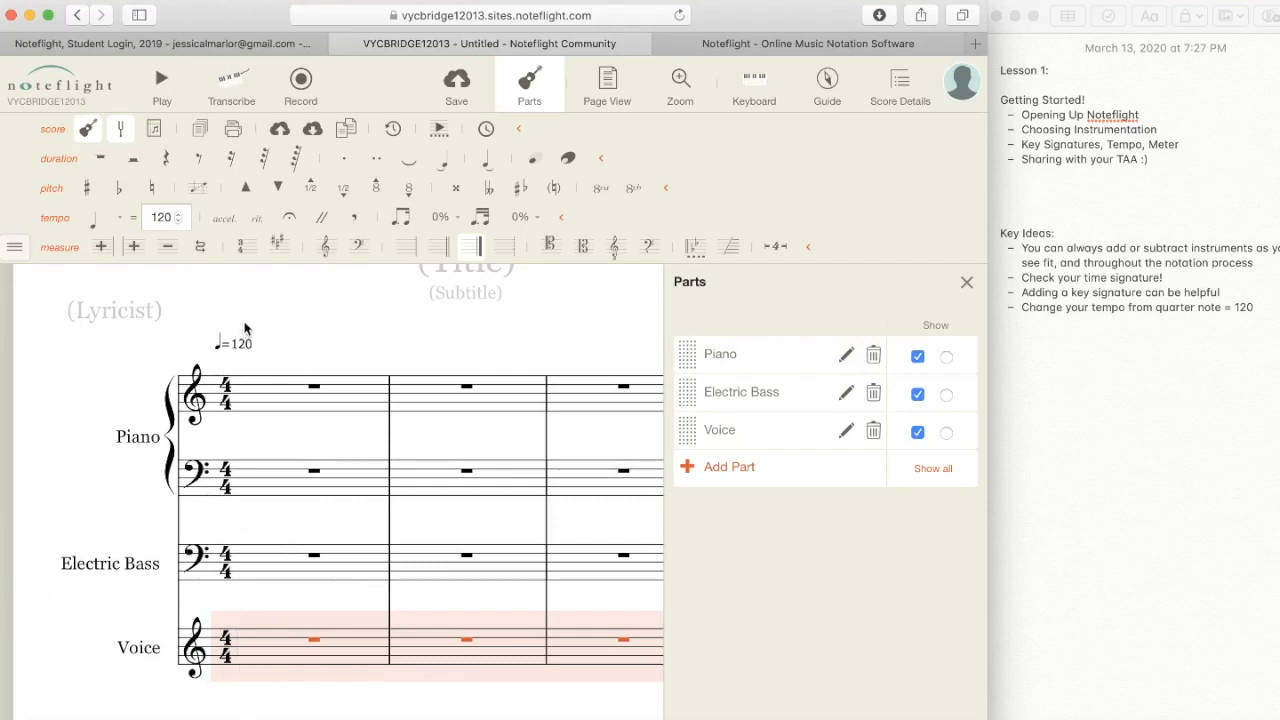
pyautogui.click(874, 357)
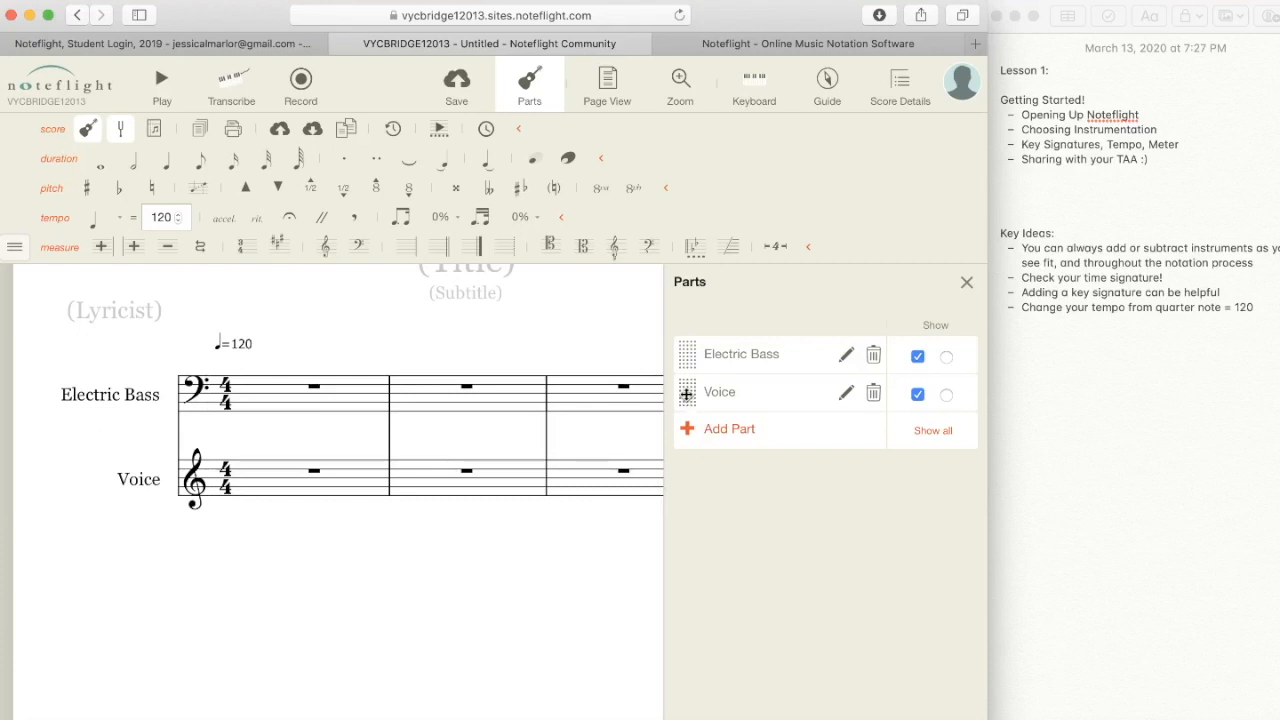
pyautogui.moveTo(686, 393); pyautogui.dragTo(686, 346)
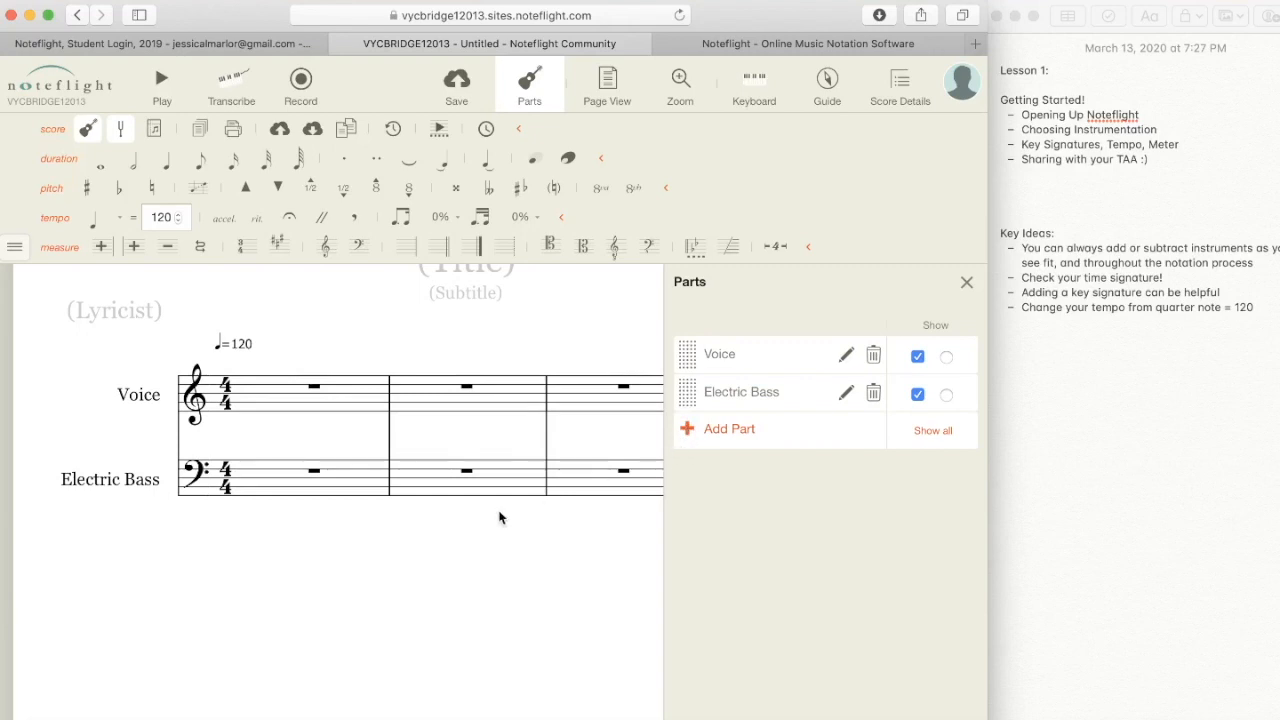
# Change the score's key signature to Eb with the mode set to Major.
pyautogui.scroll(2, 500, 518)
pyautogui.hscroll(4, 501, 518)
pyautogui.hscroll(-2, 502, 518)
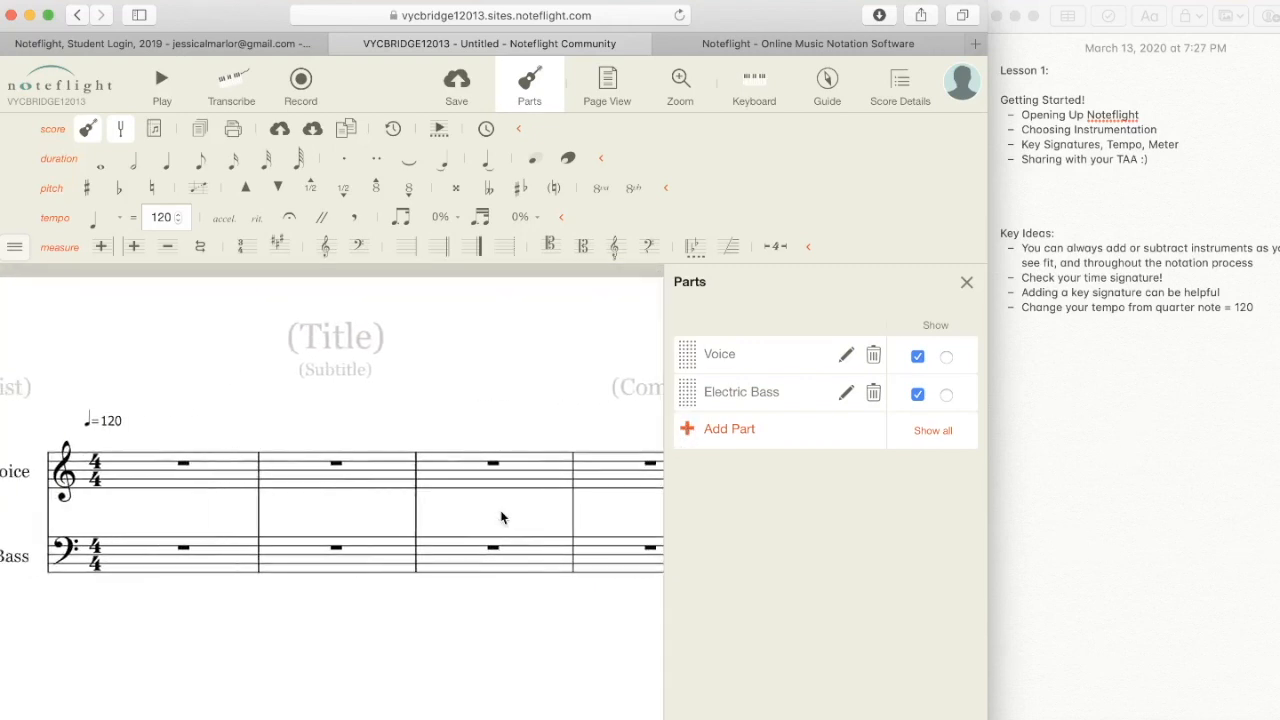
pyautogui.hscroll(-2, 502, 517)
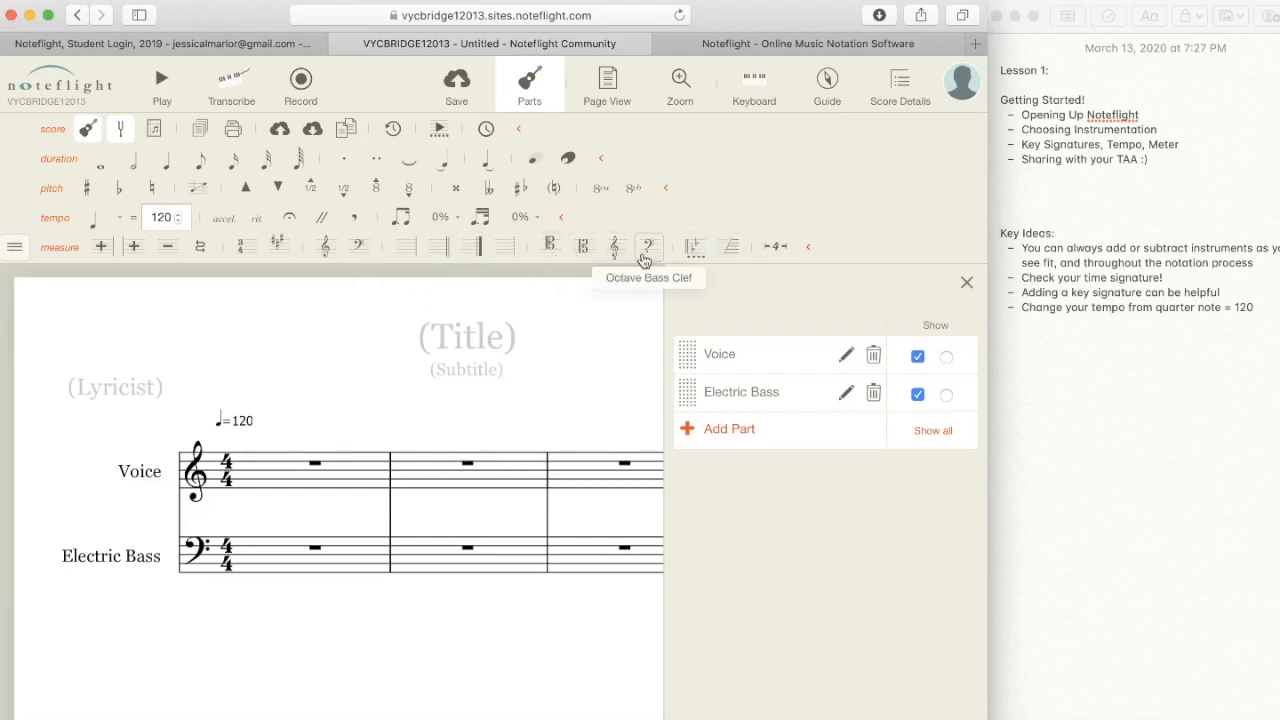
pyautogui.click(279, 250)
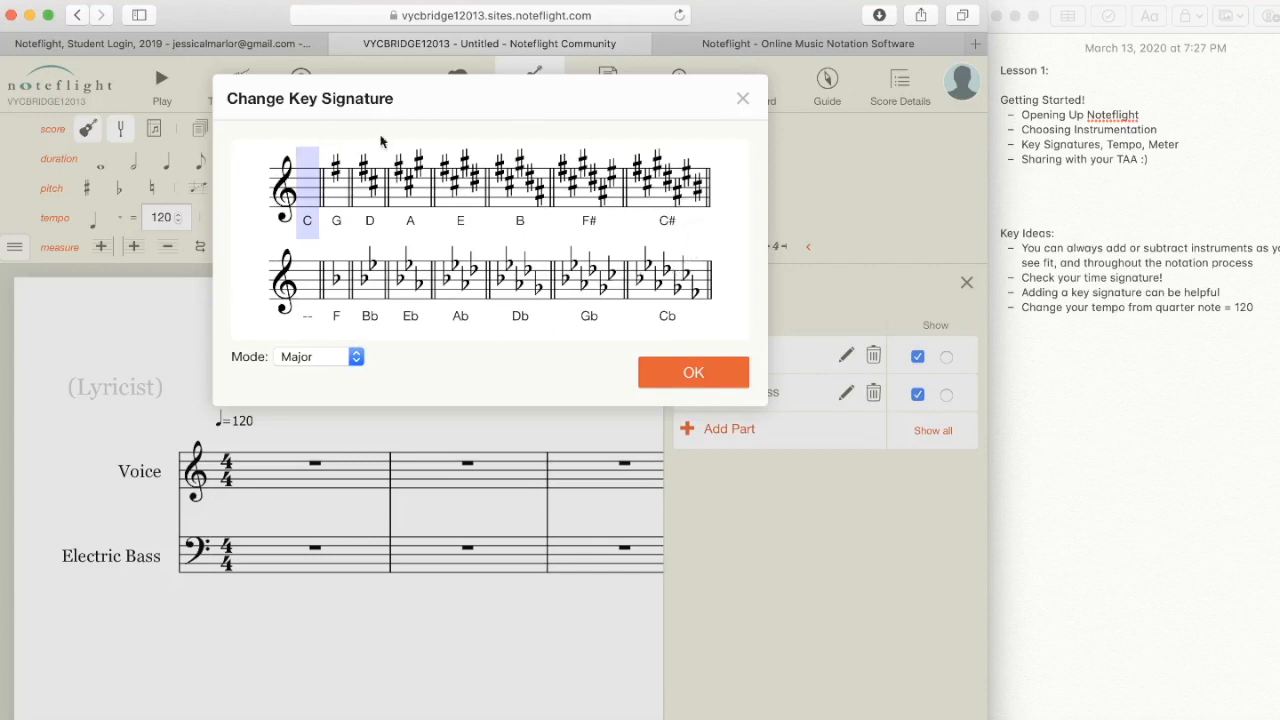
pyautogui.click(358, 358)
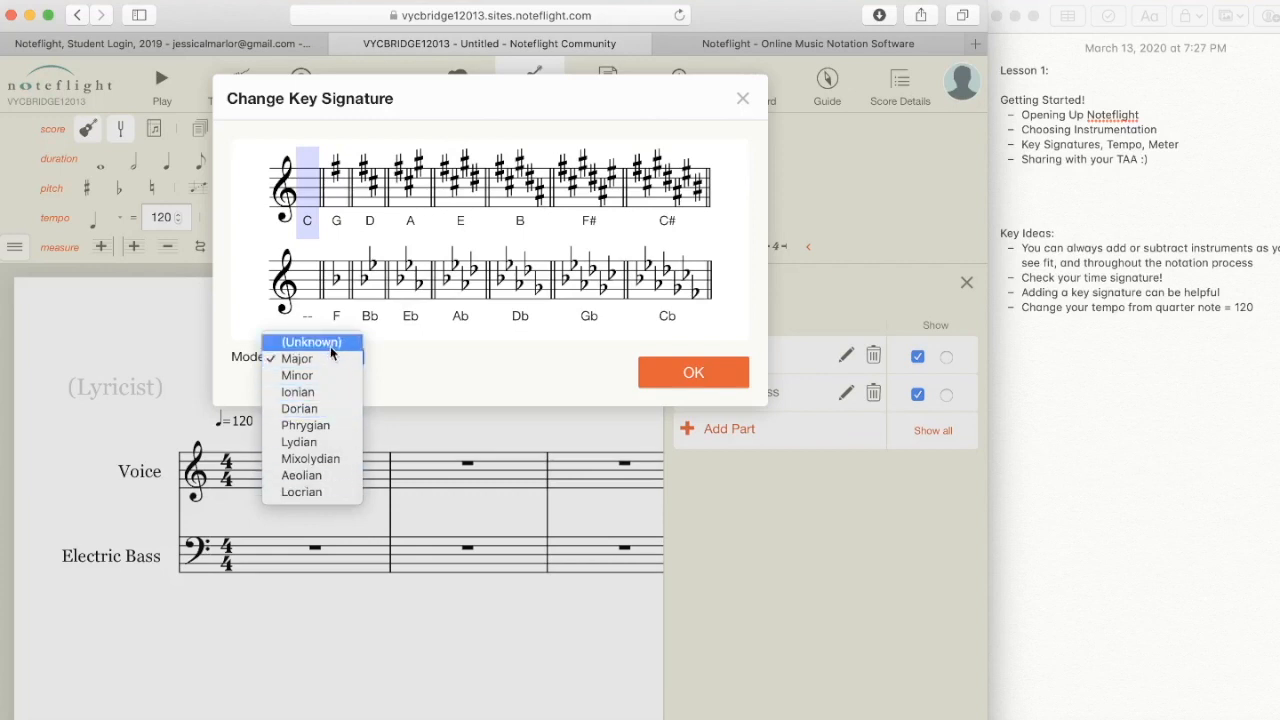
pyautogui.click(322, 363)
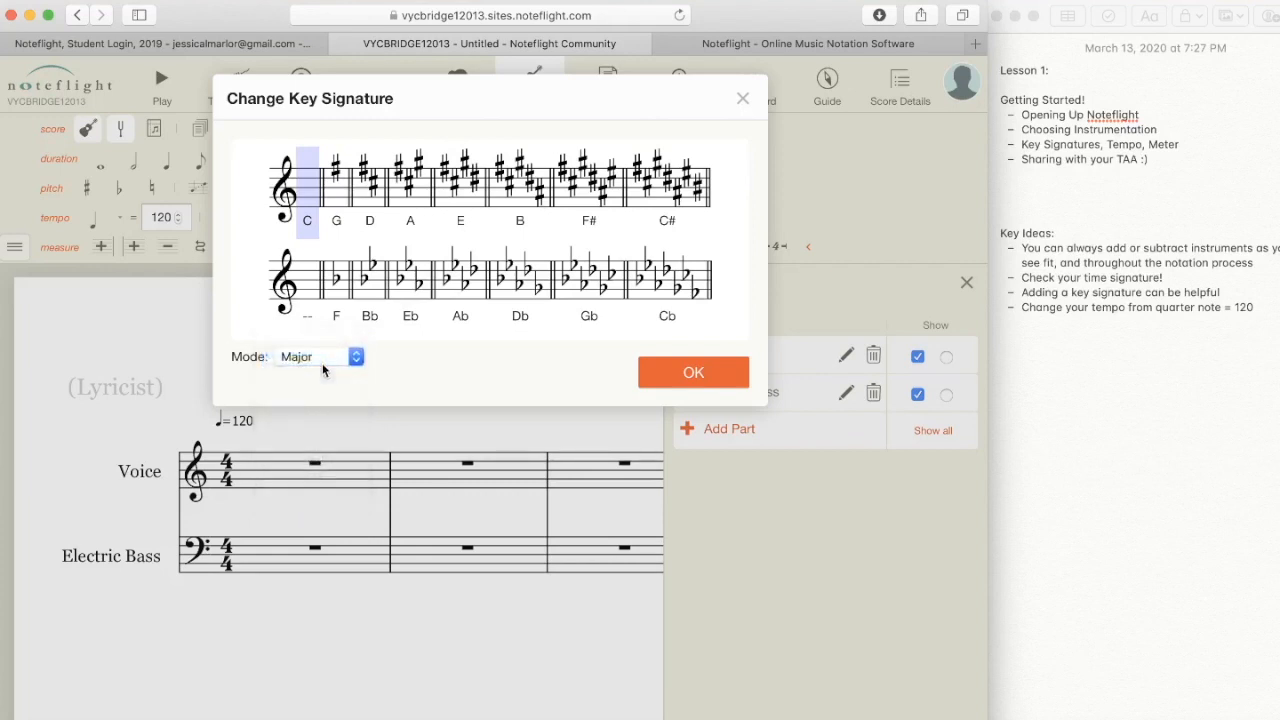
pyautogui.click(410, 285)
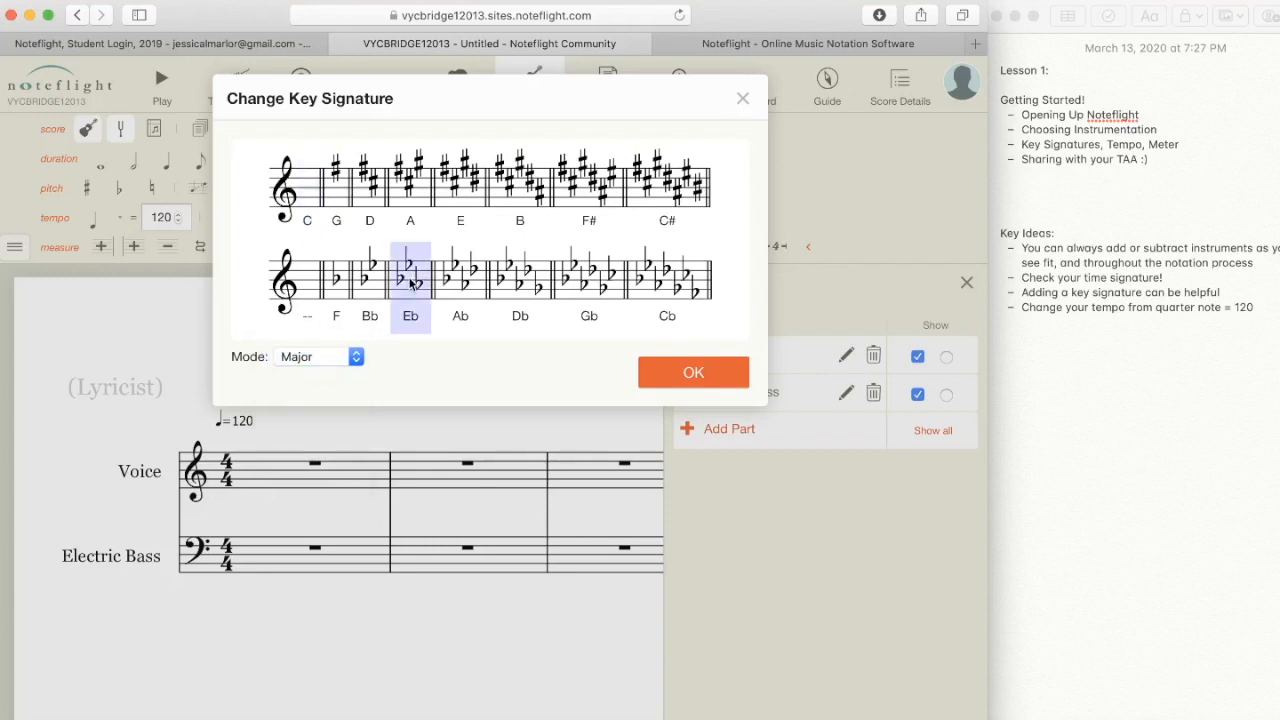
pyautogui.click(704, 377)
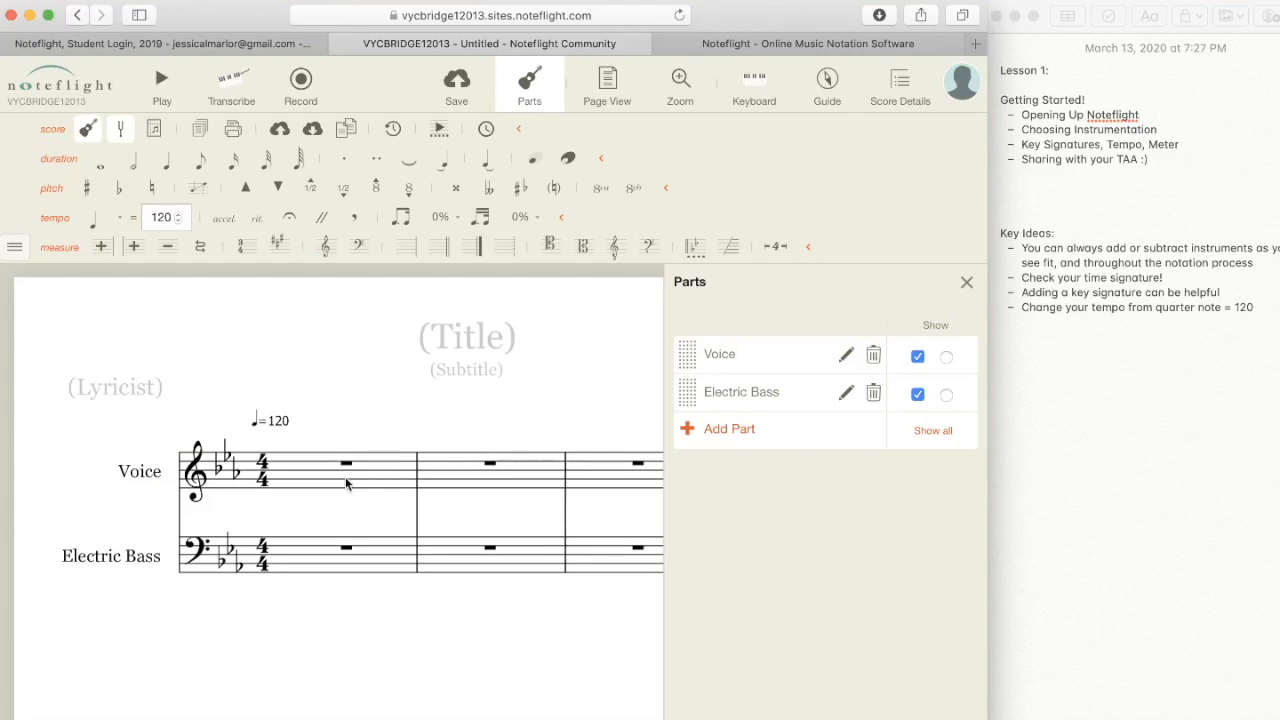
# Set the score's time signature to 4/4, keeping the Normal type and Default visibility.
pyautogui.hscroll(5, 434, 562)
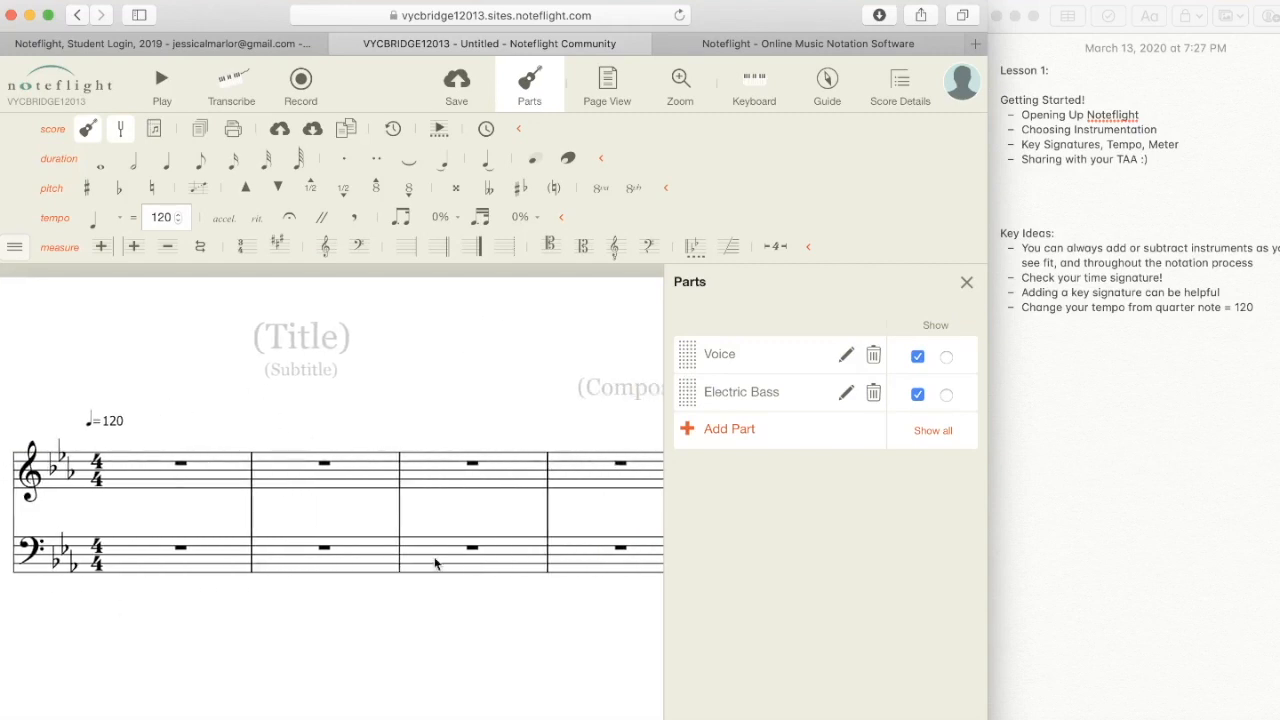
pyautogui.hscroll(-5, 434, 562)
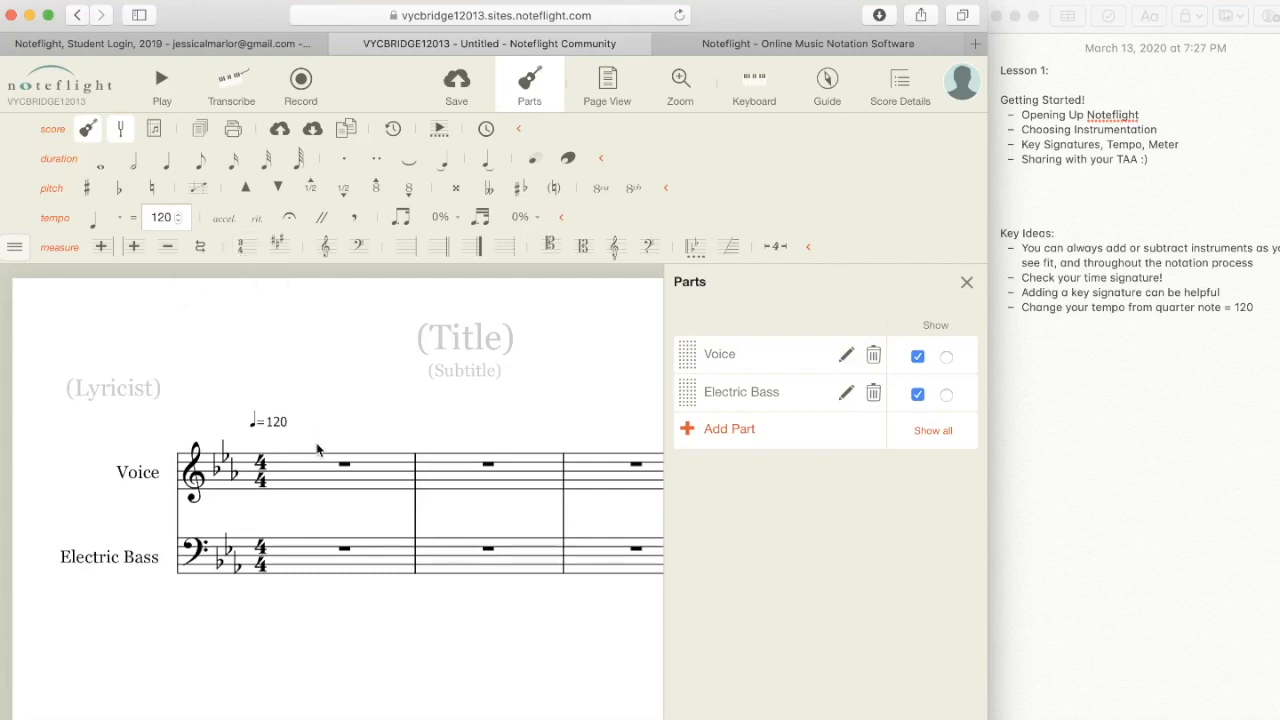
pyautogui.doubleClick(261, 466)
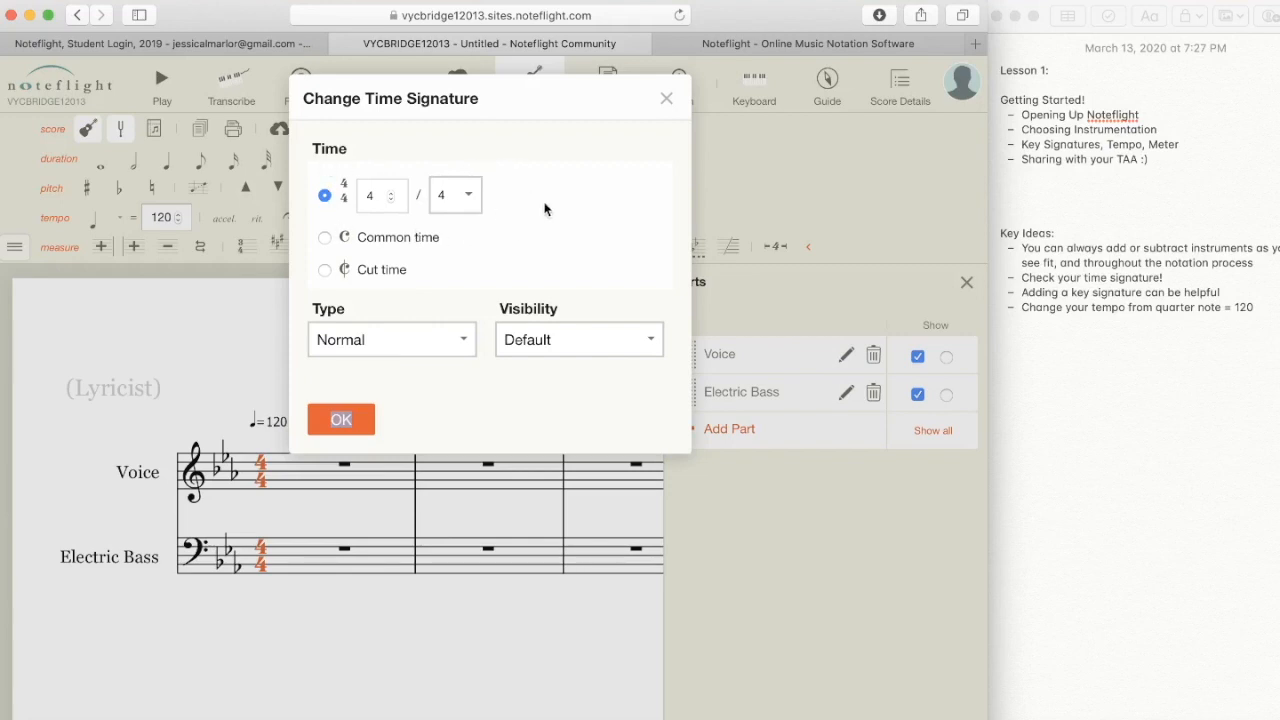
pyautogui.click(391, 197)
pyautogui.click(391, 201)
pyautogui.click(468, 197)
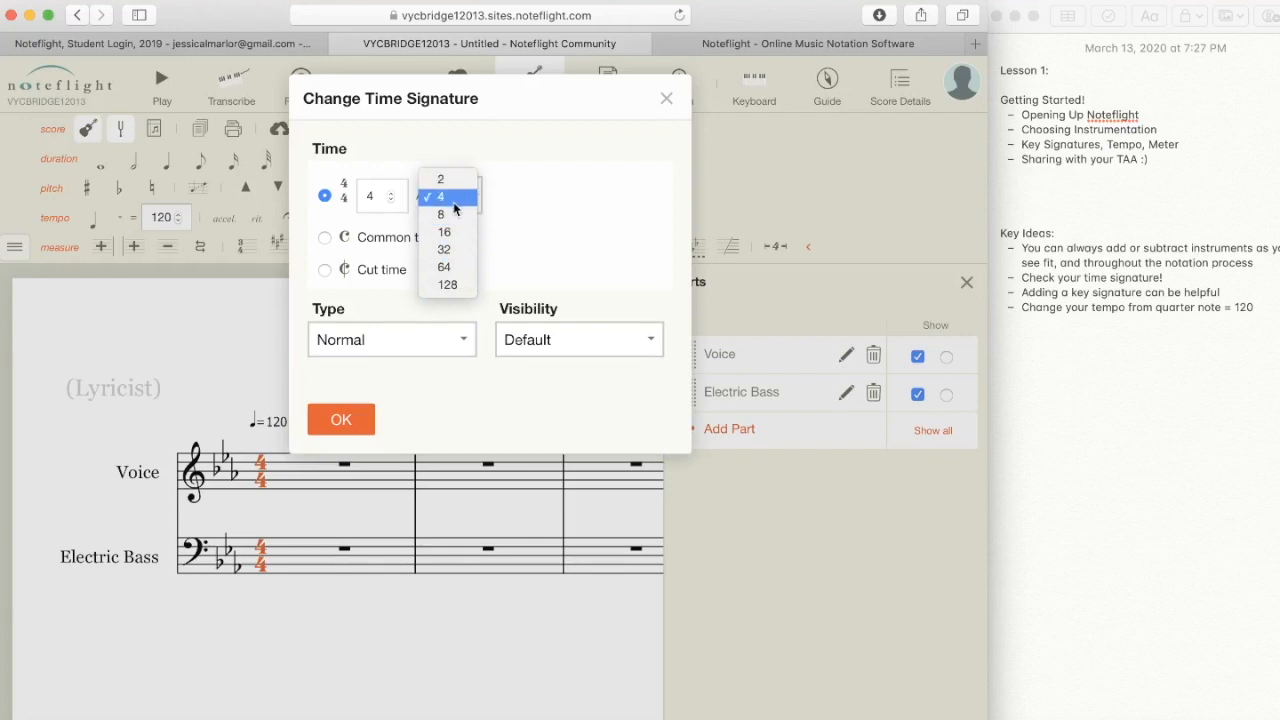
pyautogui.click(453, 199)
pyautogui.click(341, 419)
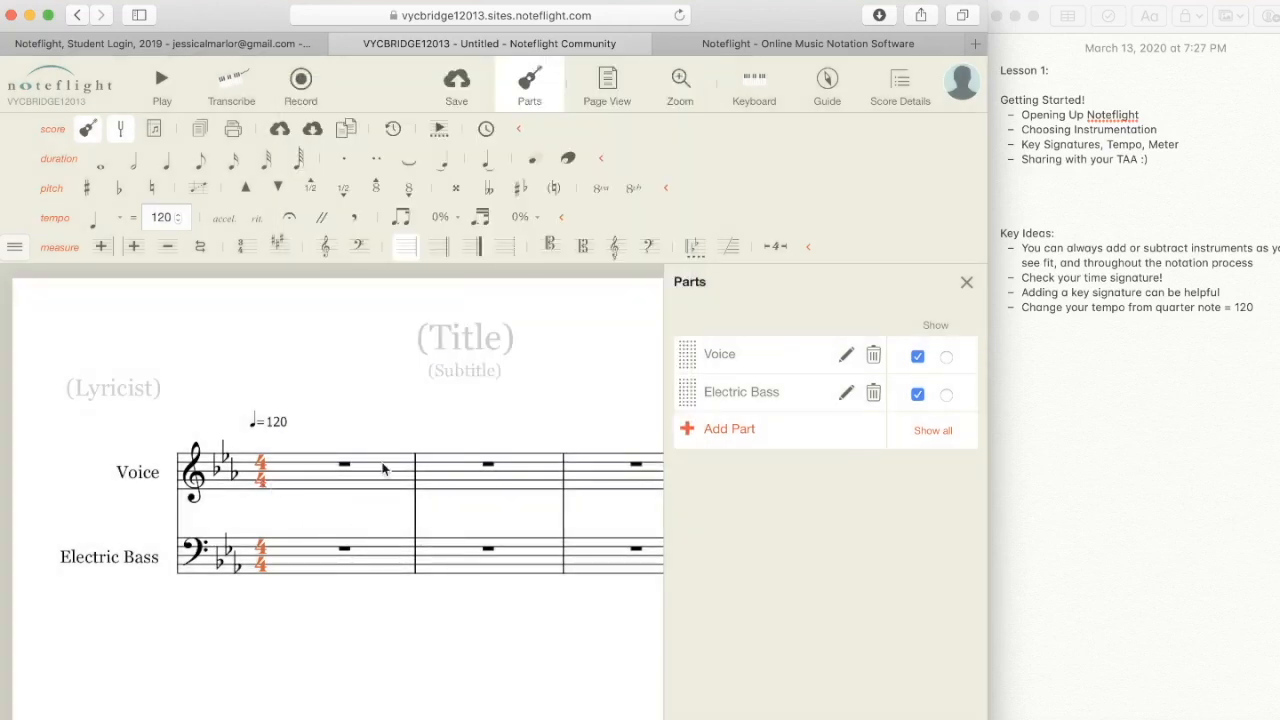
# Change the time signature to 6/8 starting at the third measure.
pyautogui.hscroll(6, 466, 494)
pyautogui.hscroll(-4, 466, 494)
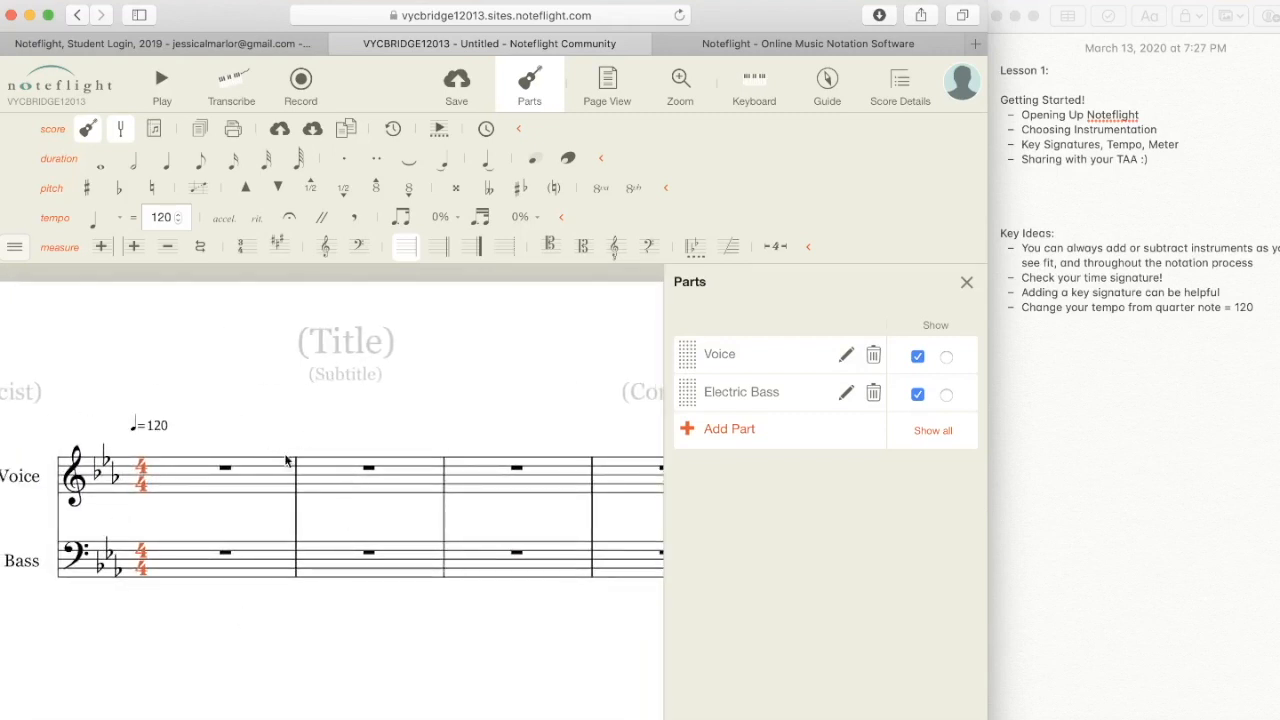
pyautogui.hscroll(2, 494, 537)
pyautogui.click(393, 484)
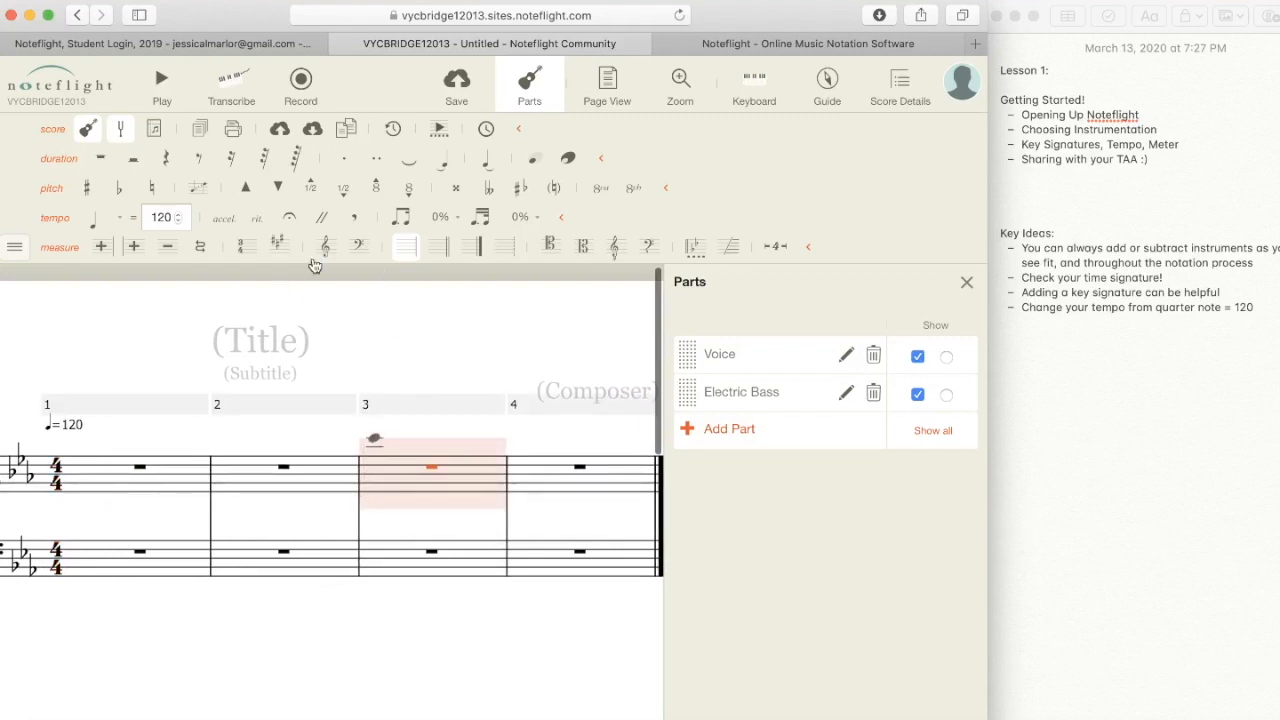
pyautogui.click(245, 250)
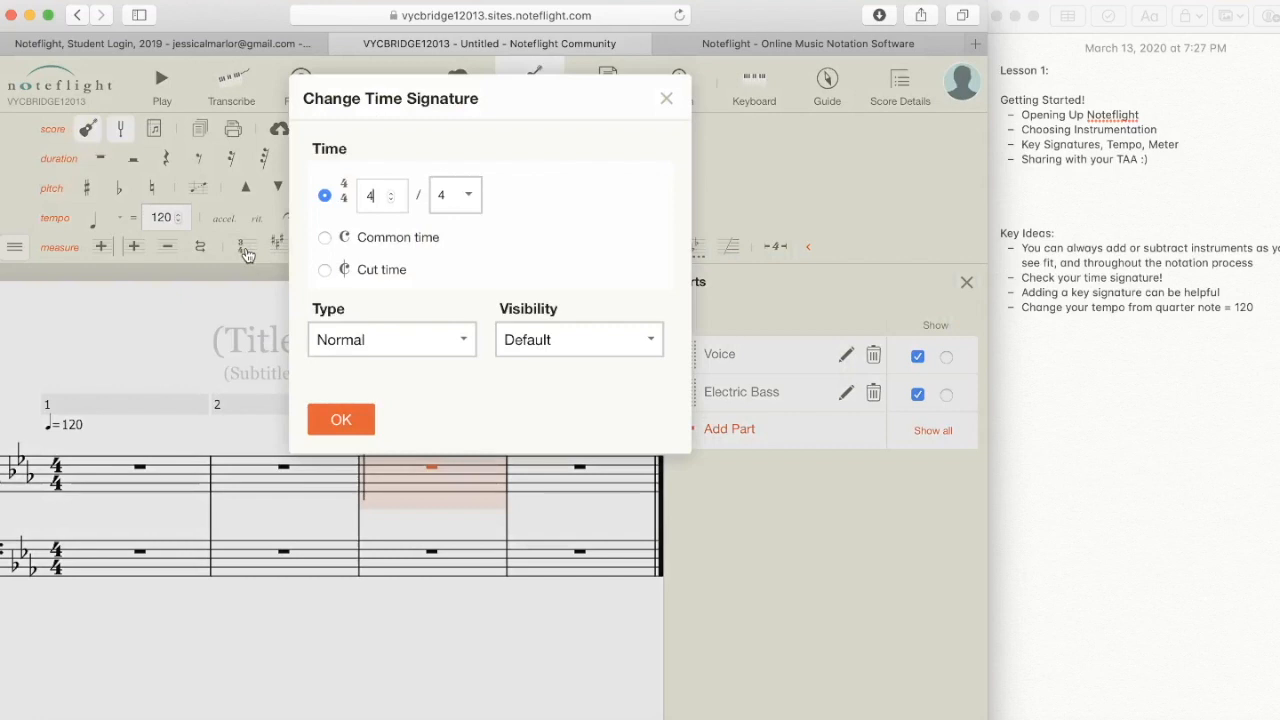
pyautogui.click(391, 193)
pyautogui.click(391, 193)
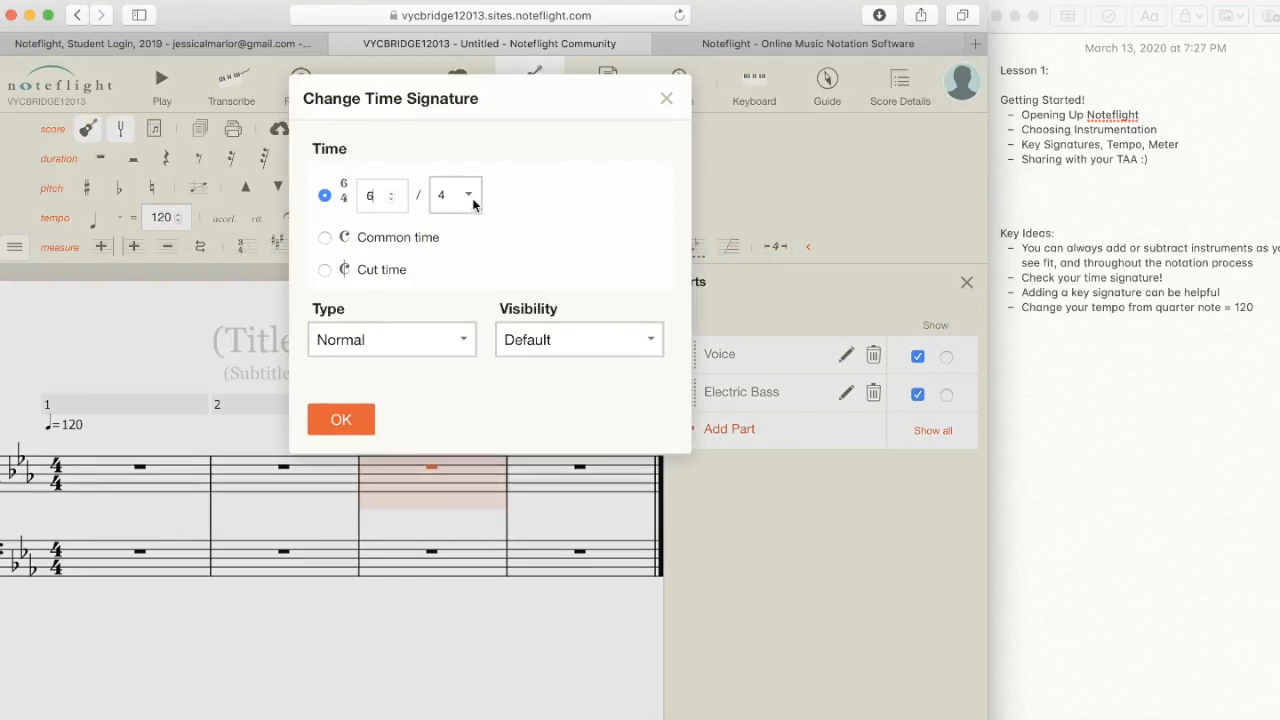
pyautogui.click(457, 194)
pyautogui.press('Down')
pyautogui.press('Return')
pyautogui.click(341, 420)
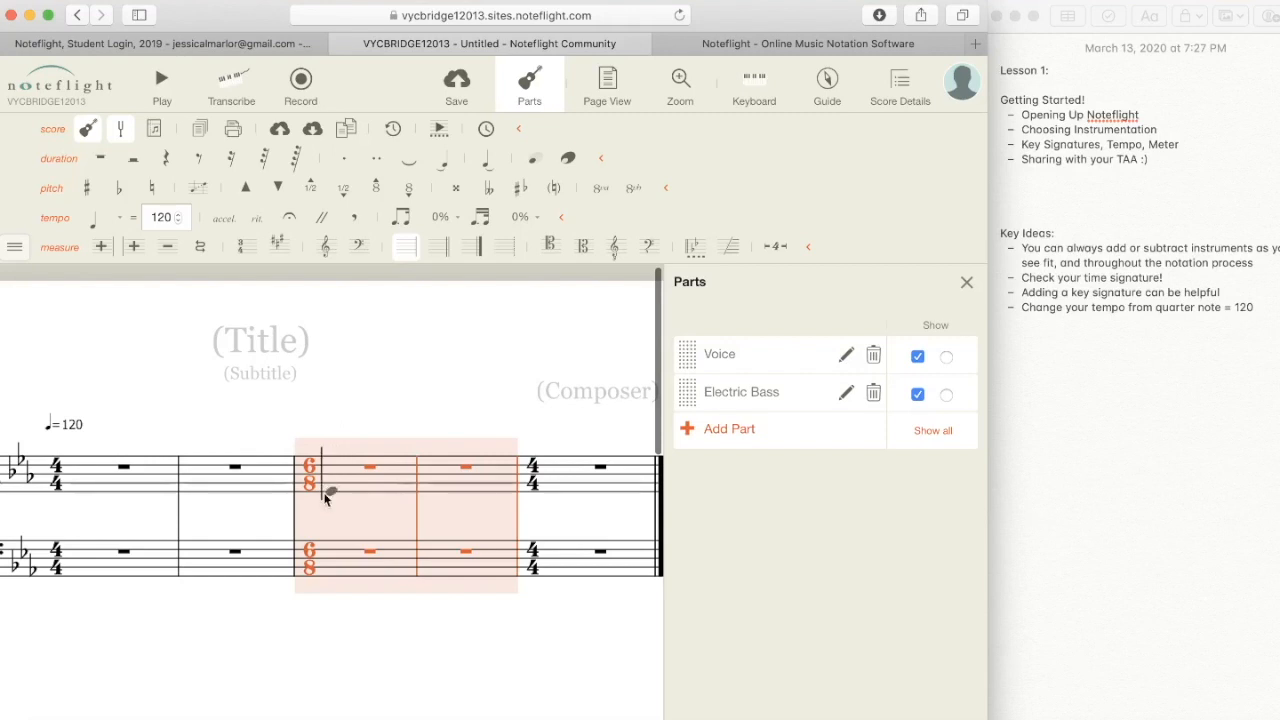
pyautogui.click(494, 346)
# Set the 6/8 time signature at the third measure back to 4/4.
pyautogui.hscroll(-3, 257, 529)
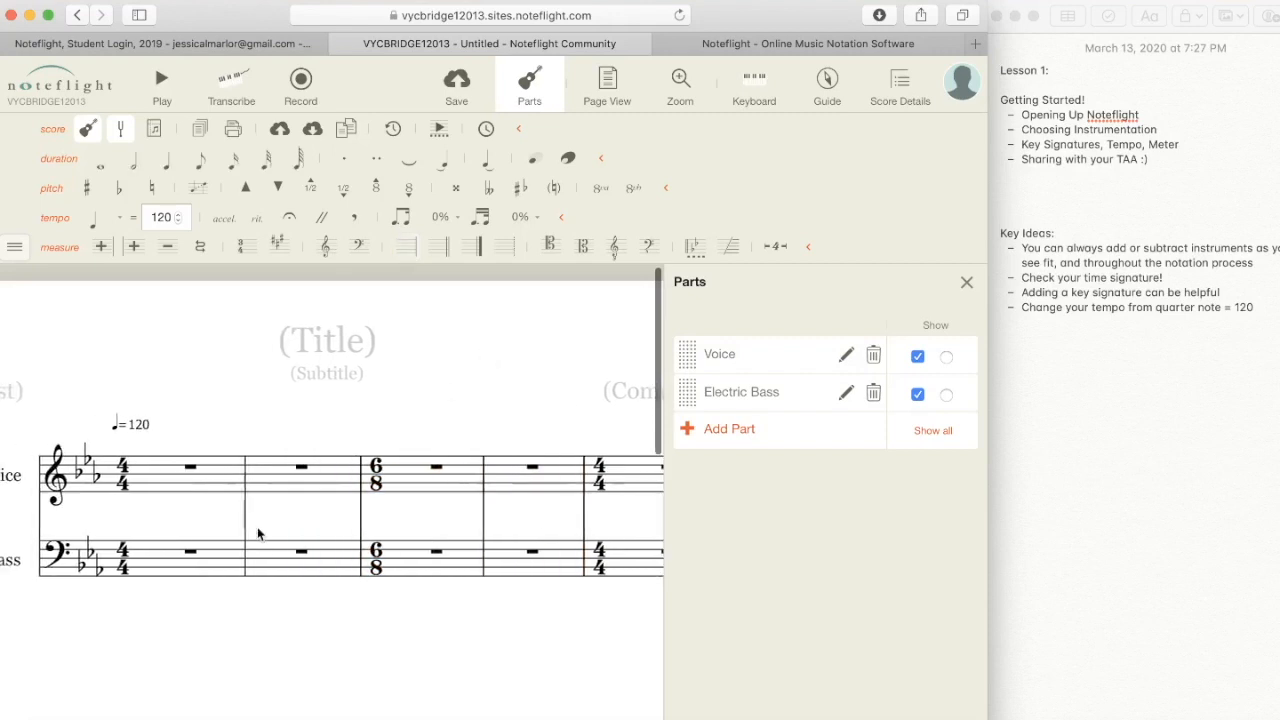
pyautogui.doubleClick(388, 481)
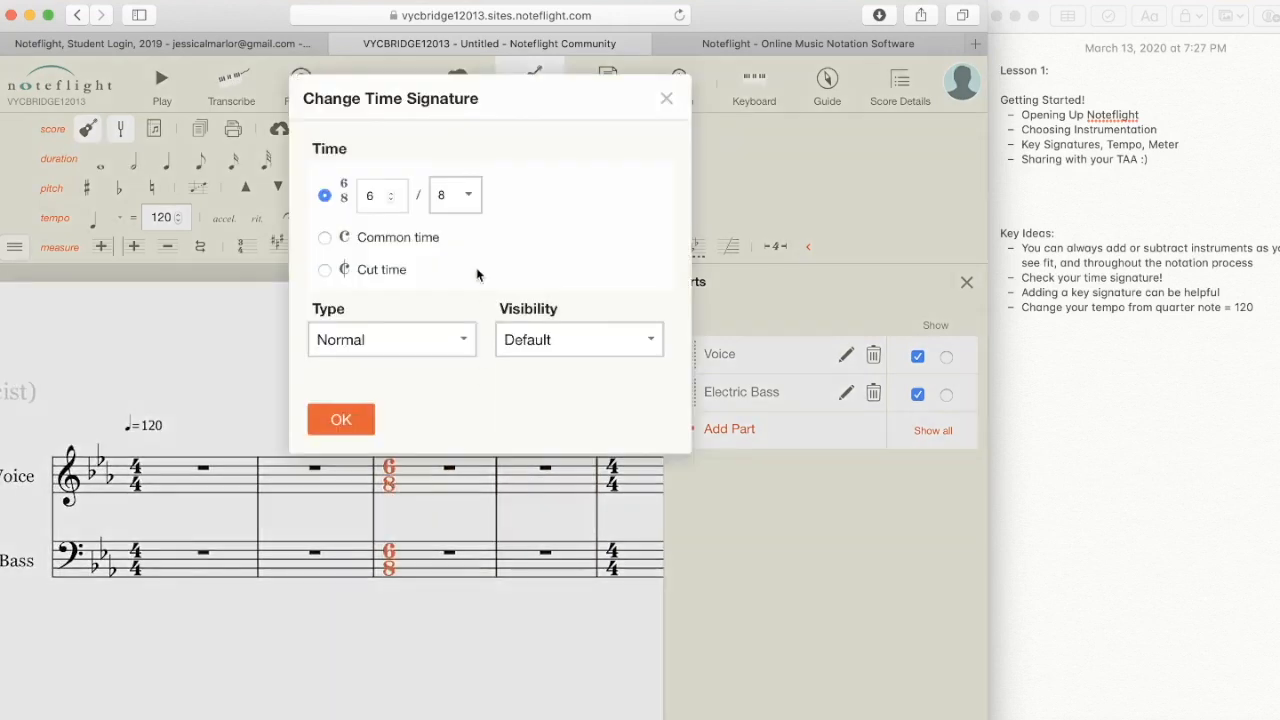
pyautogui.click(391, 200)
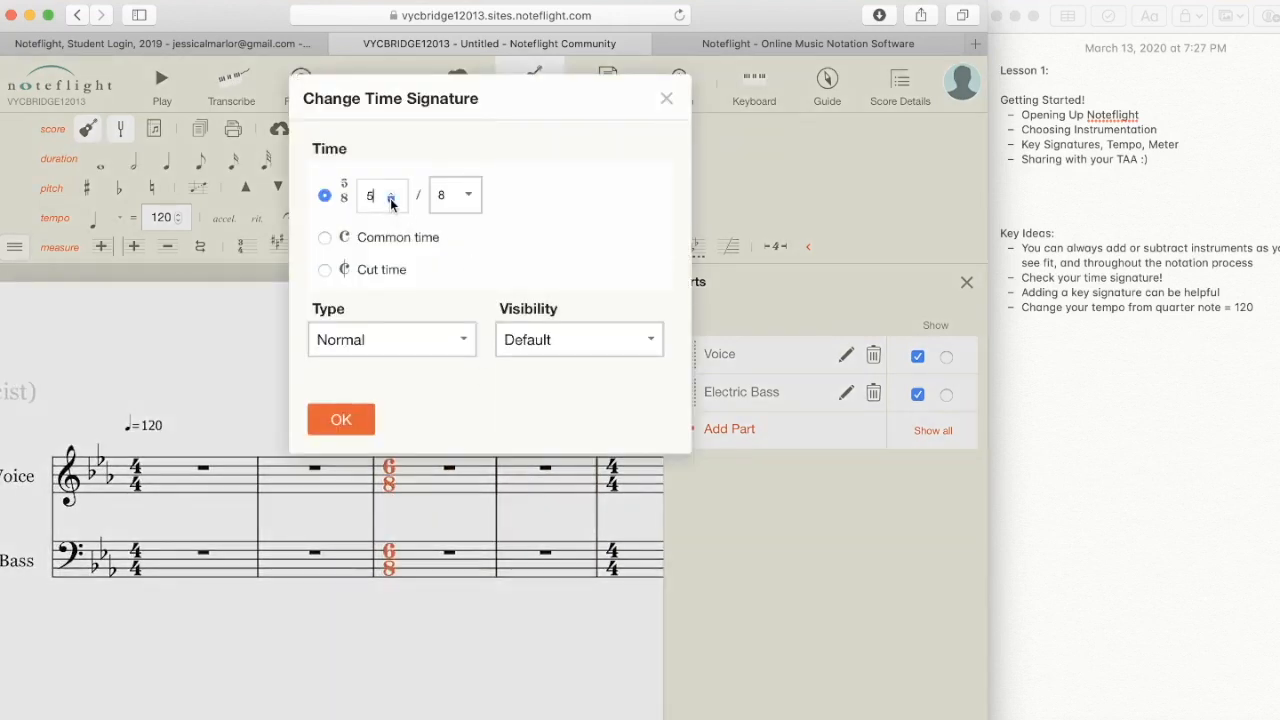
pyautogui.click(455, 195)
pyautogui.click(460, 178)
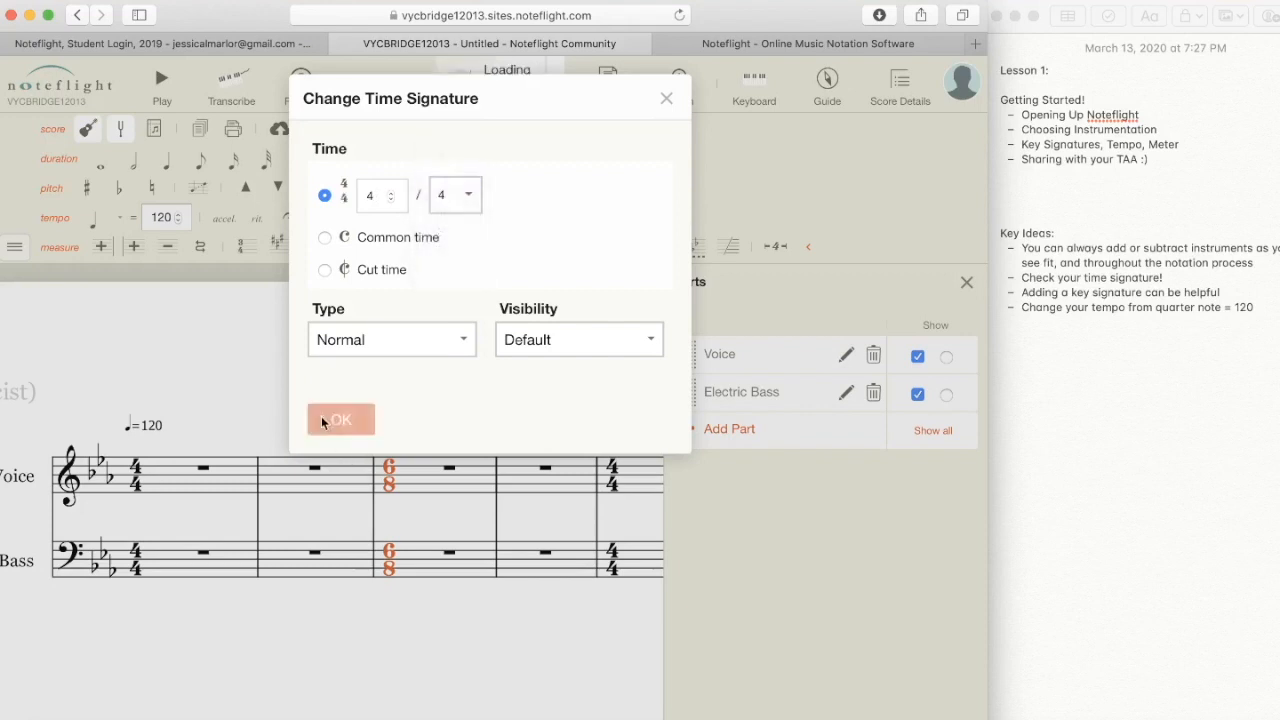
pyautogui.click(333, 421)
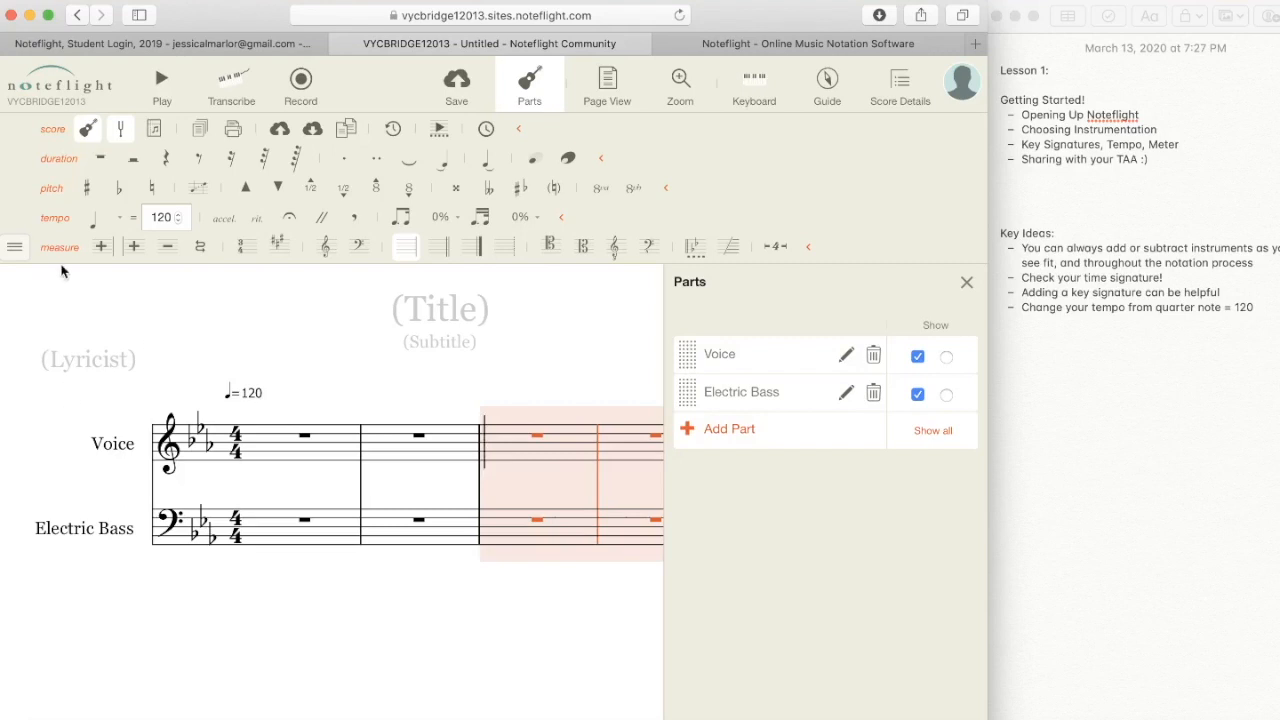
# Try a tempo of quarter note = 119 on the selected measures from measure 3, and delete that marking.
pyautogui.click(93, 221)
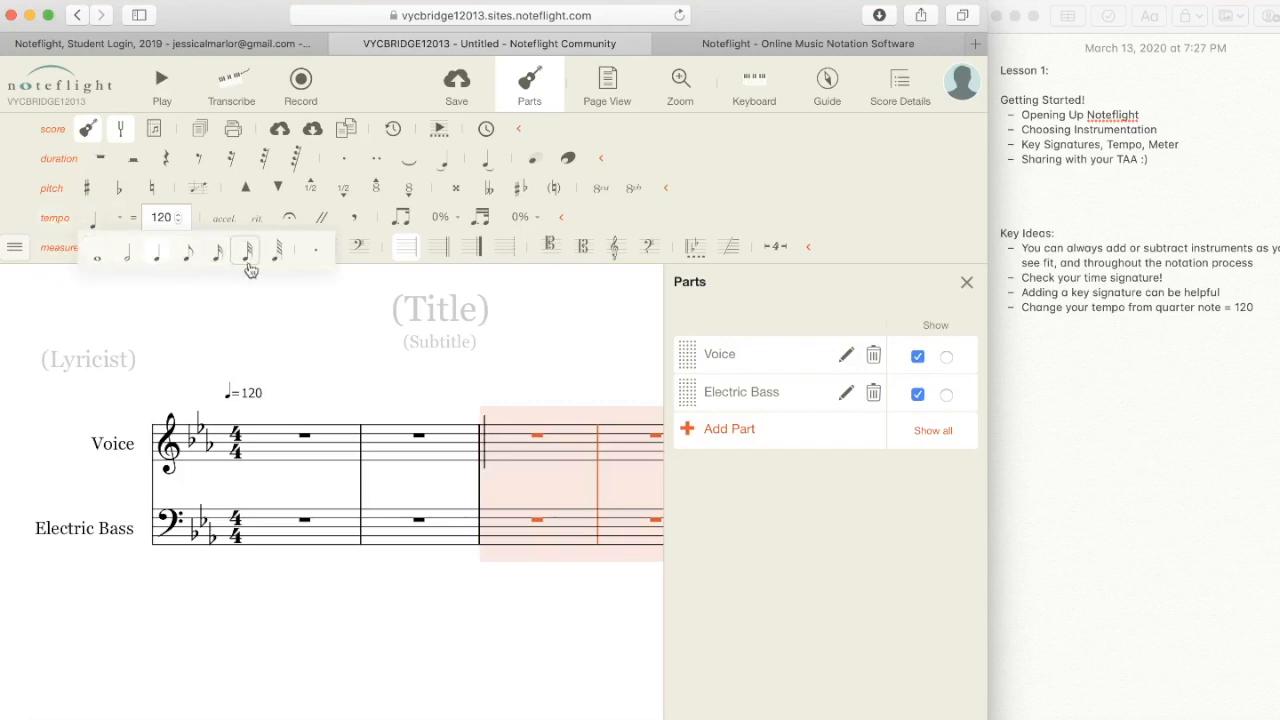
pyautogui.click(100, 224)
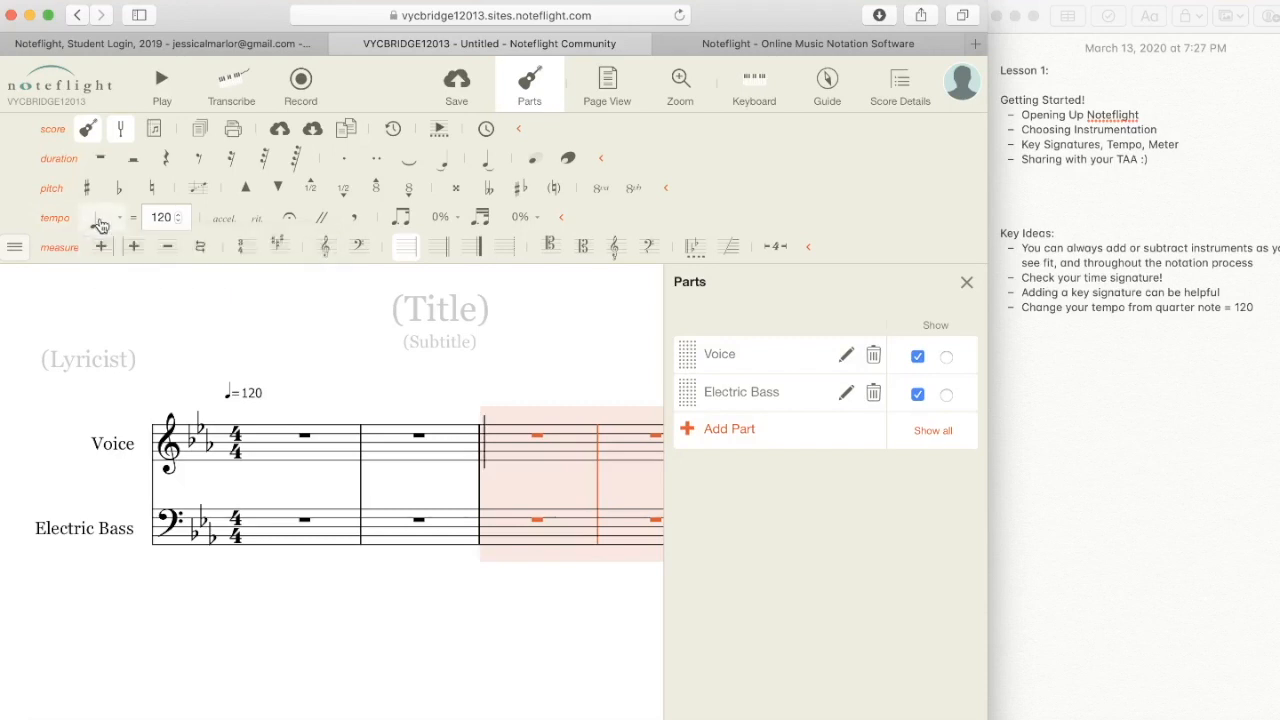
pyautogui.click(100, 224)
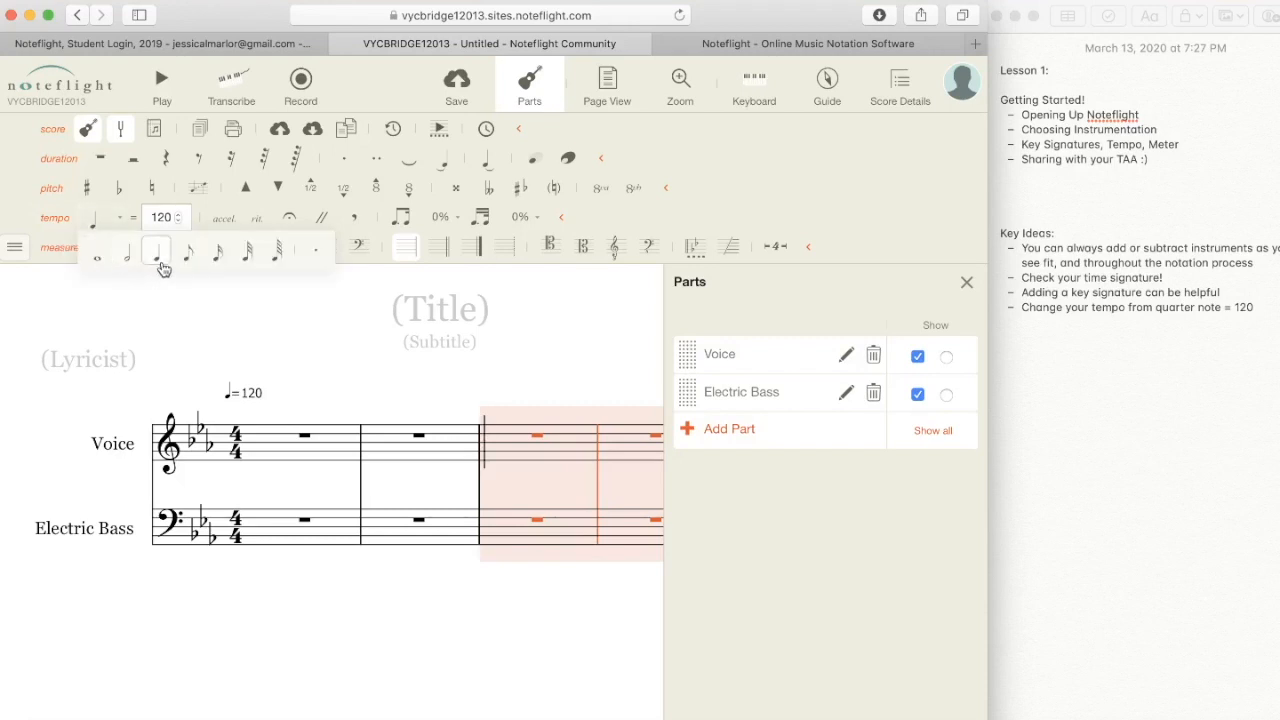
pyautogui.click(113, 223)
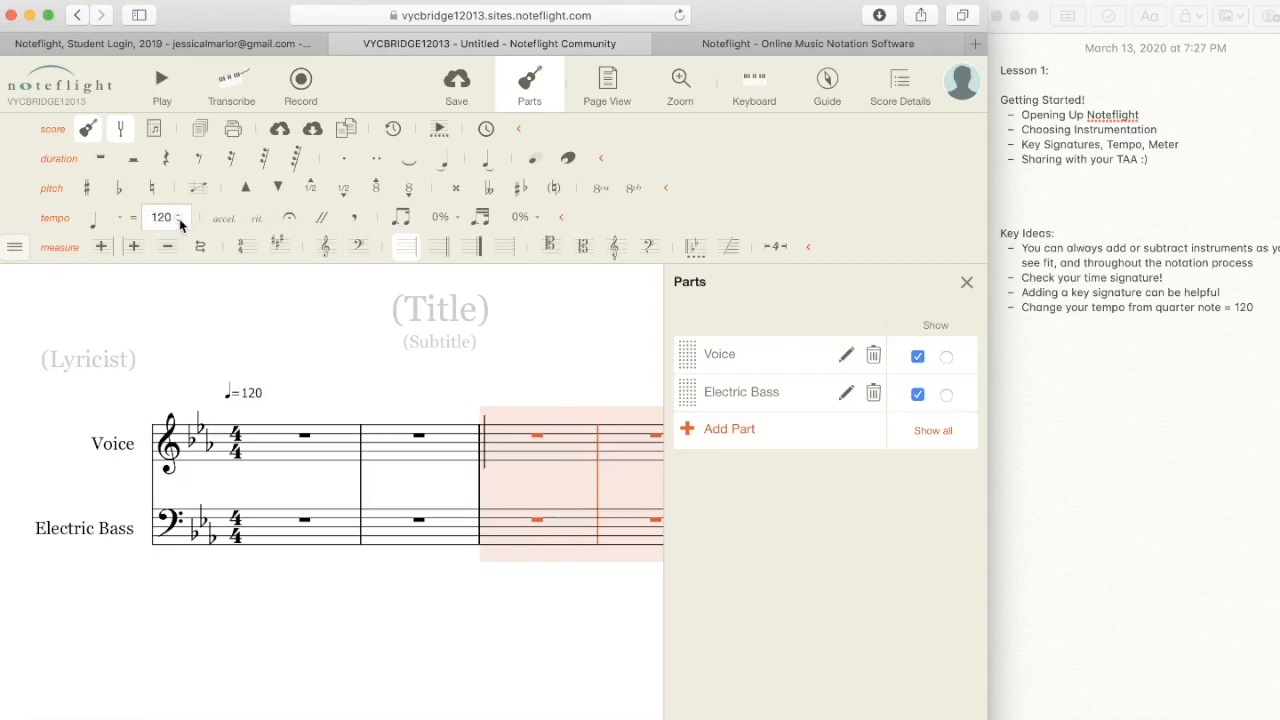
pyautogui.click(181, 224)
pyautogui.hscroll(3, 600, 406)
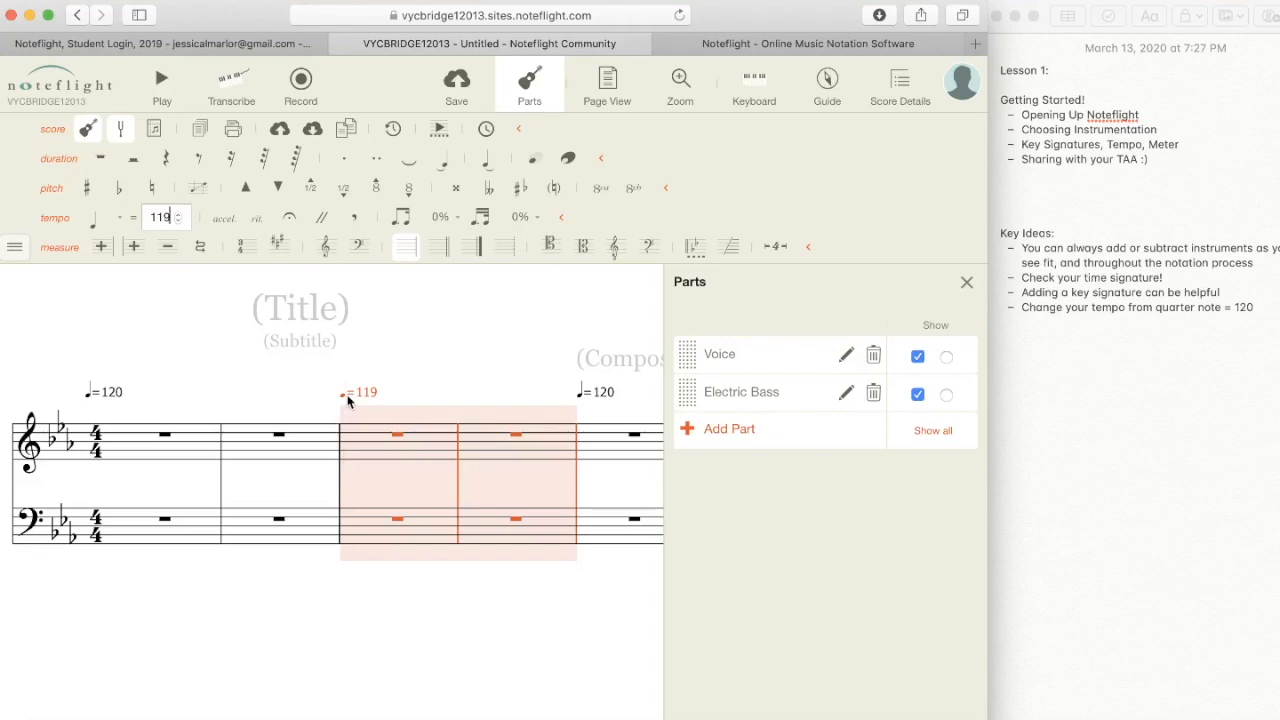
pyautogui.click(450, 318)
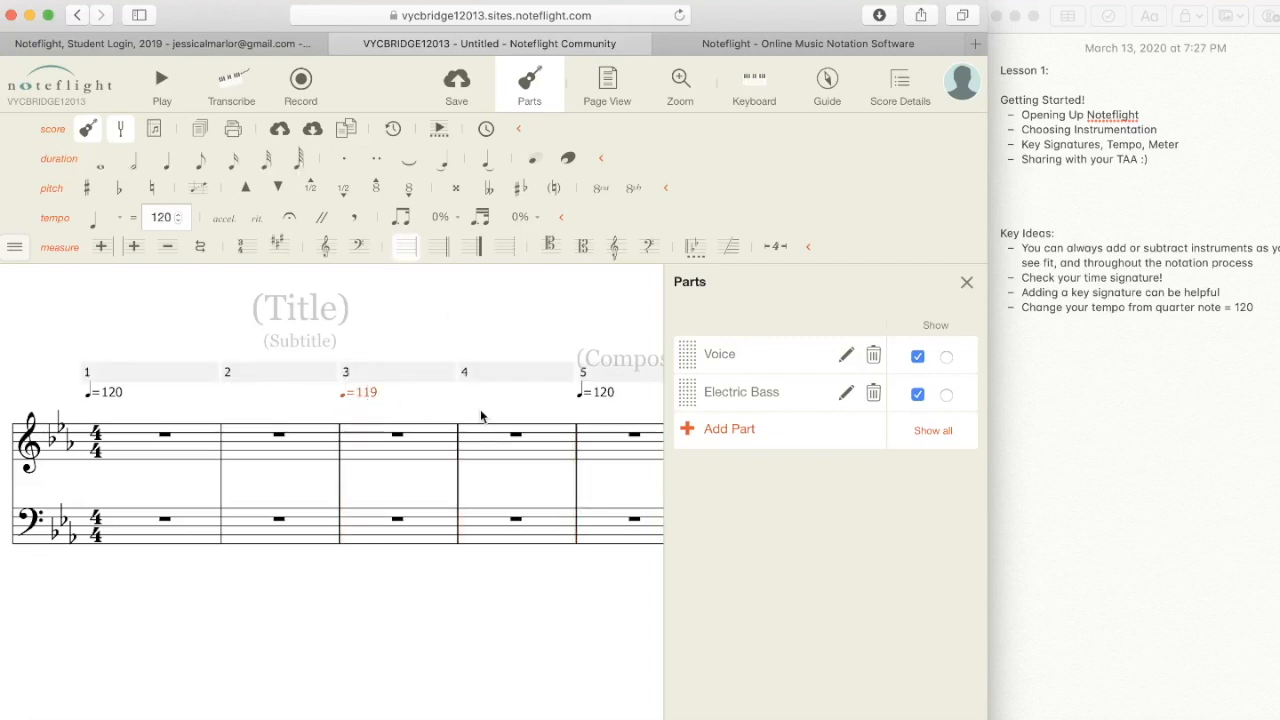
pyautogui.press('Delete')
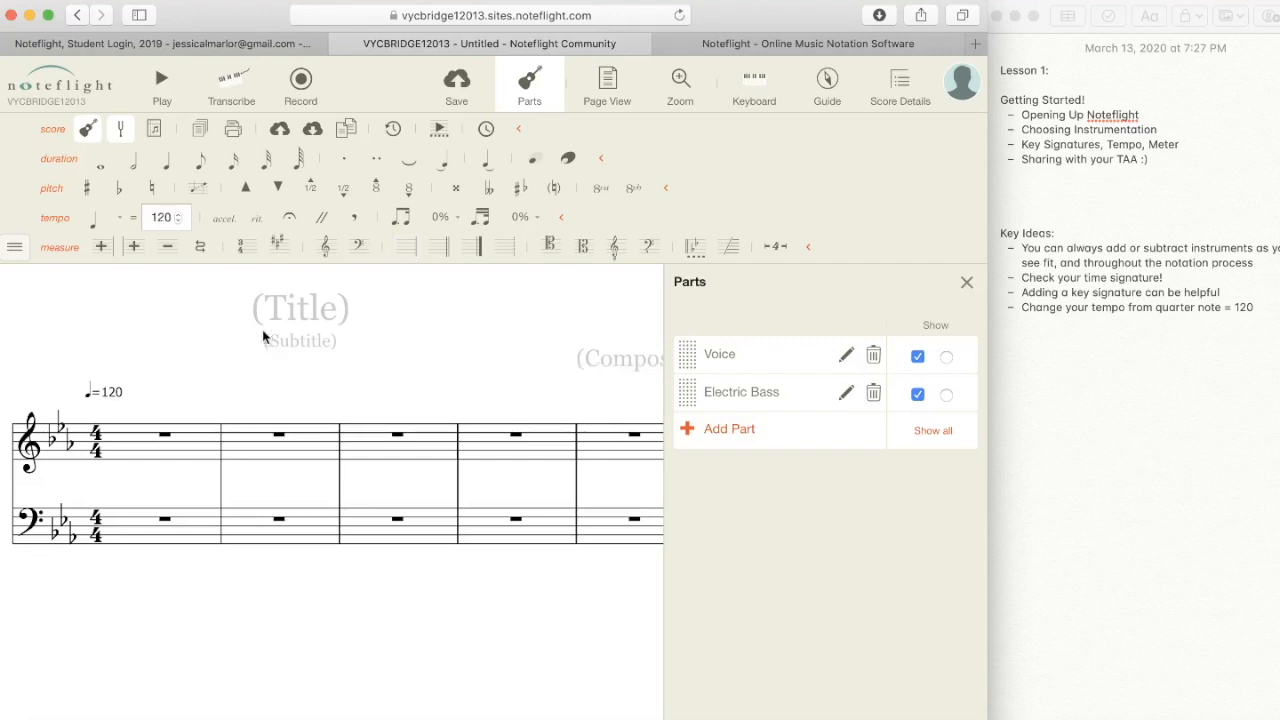
# Set the tempo marking at measure 1 to quarter note = 119 and delete the extra marking at measure 2.
pyautogui.click(94, 392)
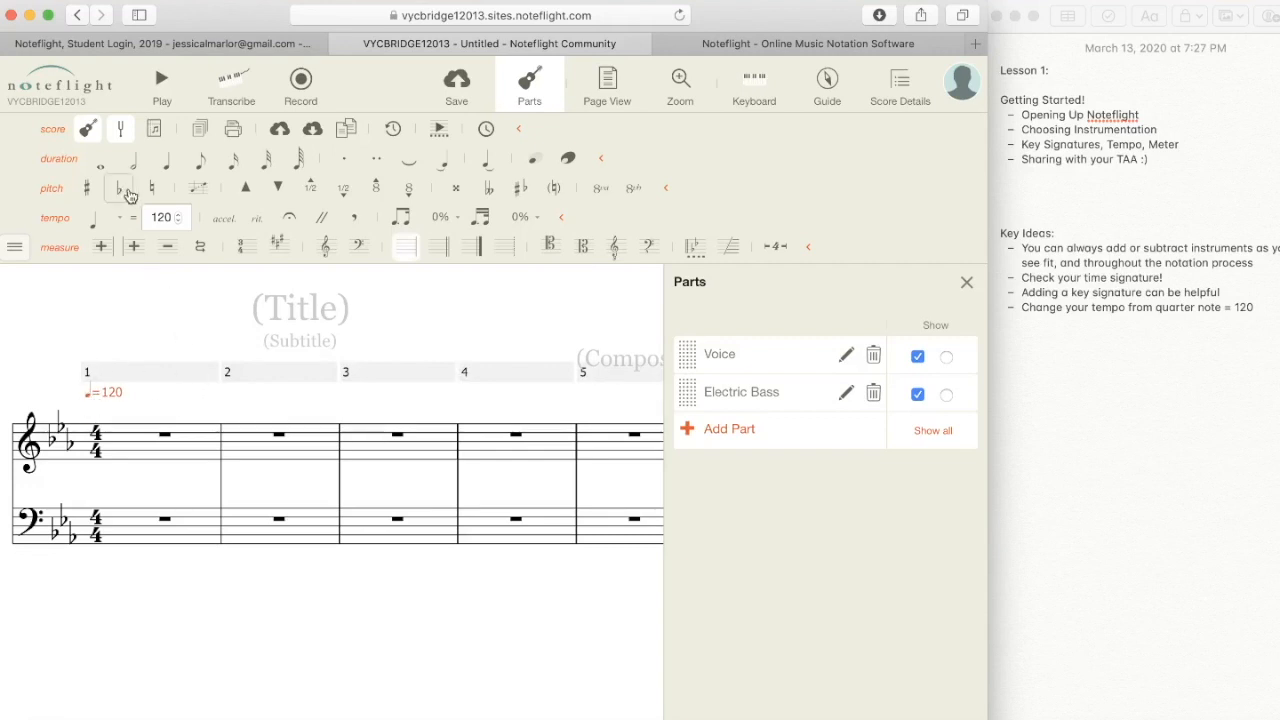
pyautogui.click(177, 220)
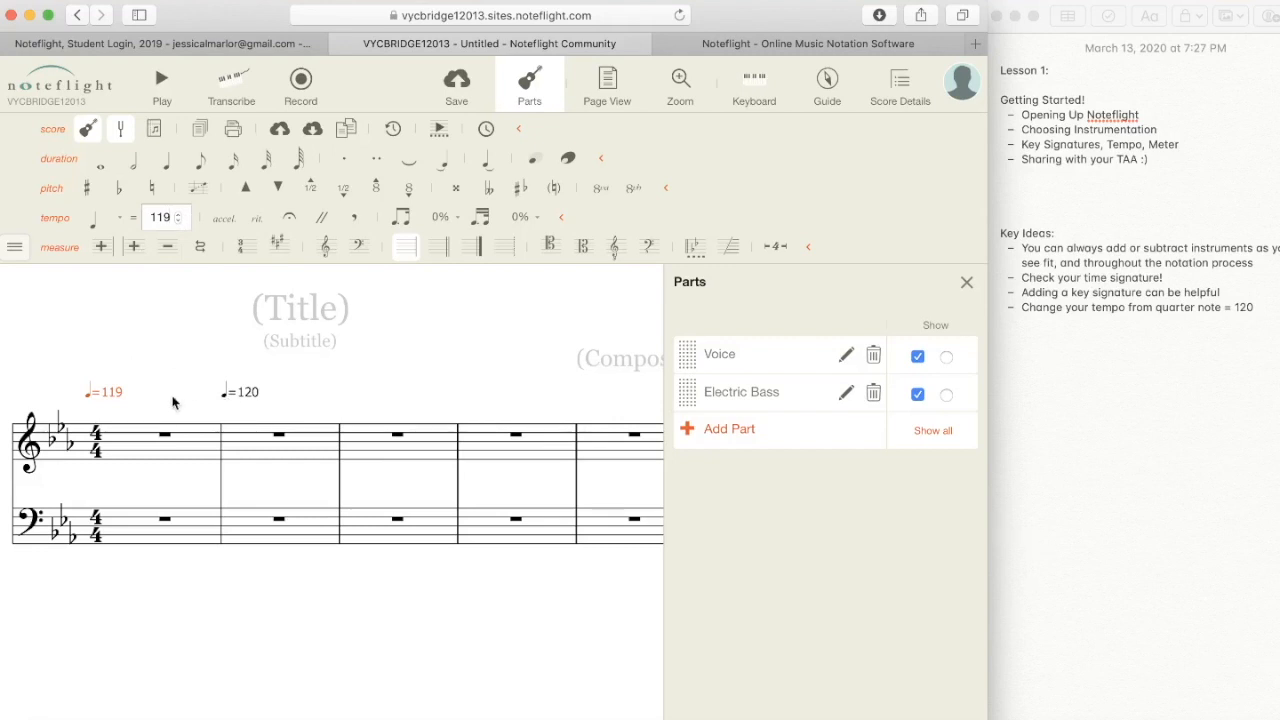
pyautogui.click(227, 397)
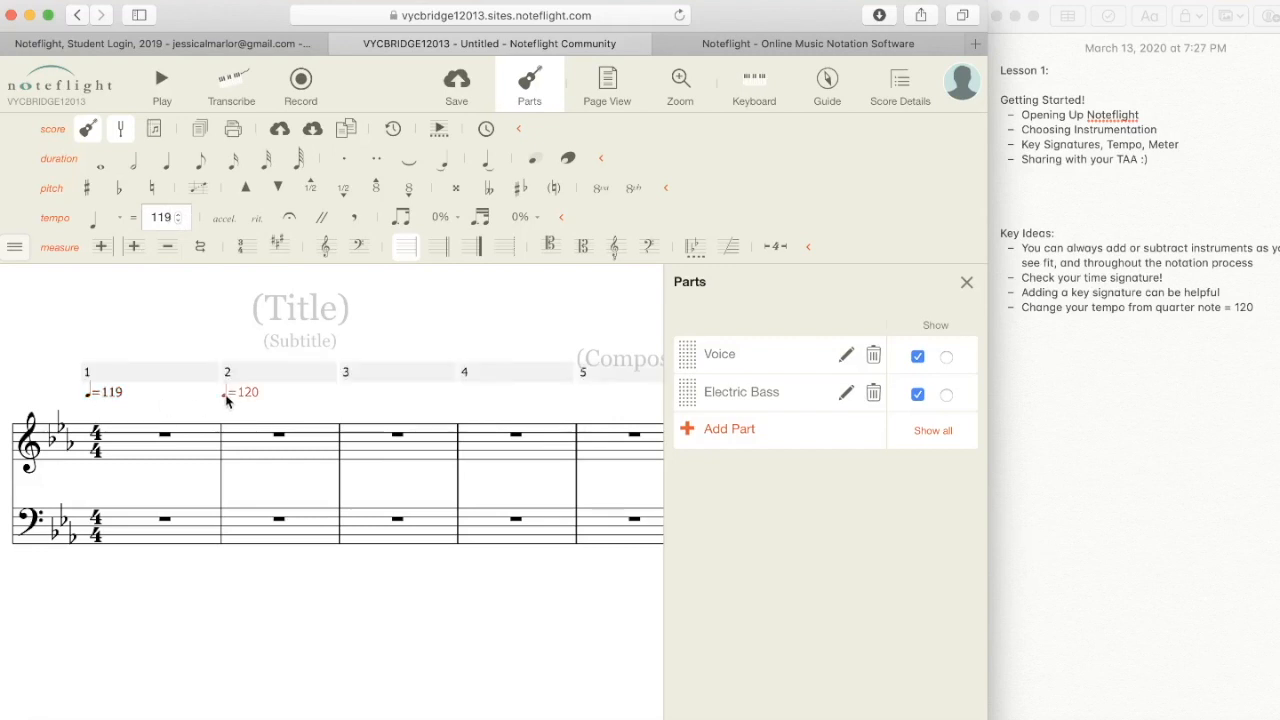
pyautogui.press('BackSpace')
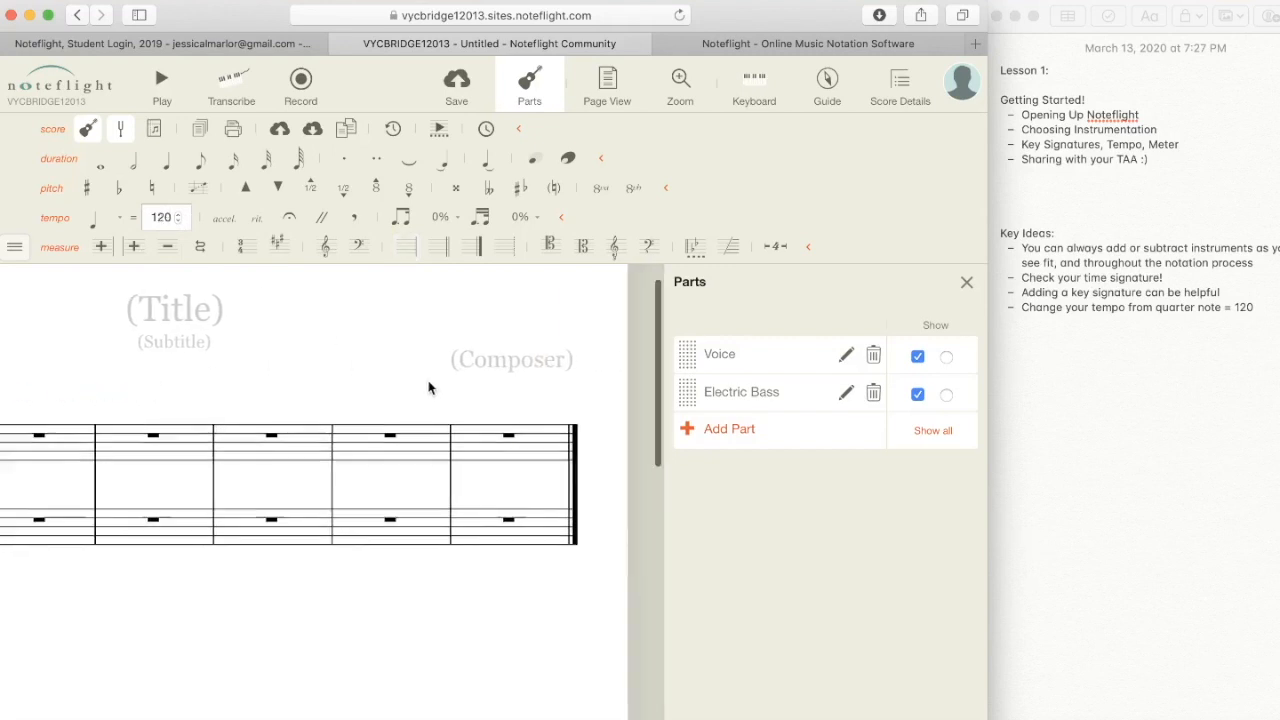
pyautogui.hscroll(3, 428, 388)
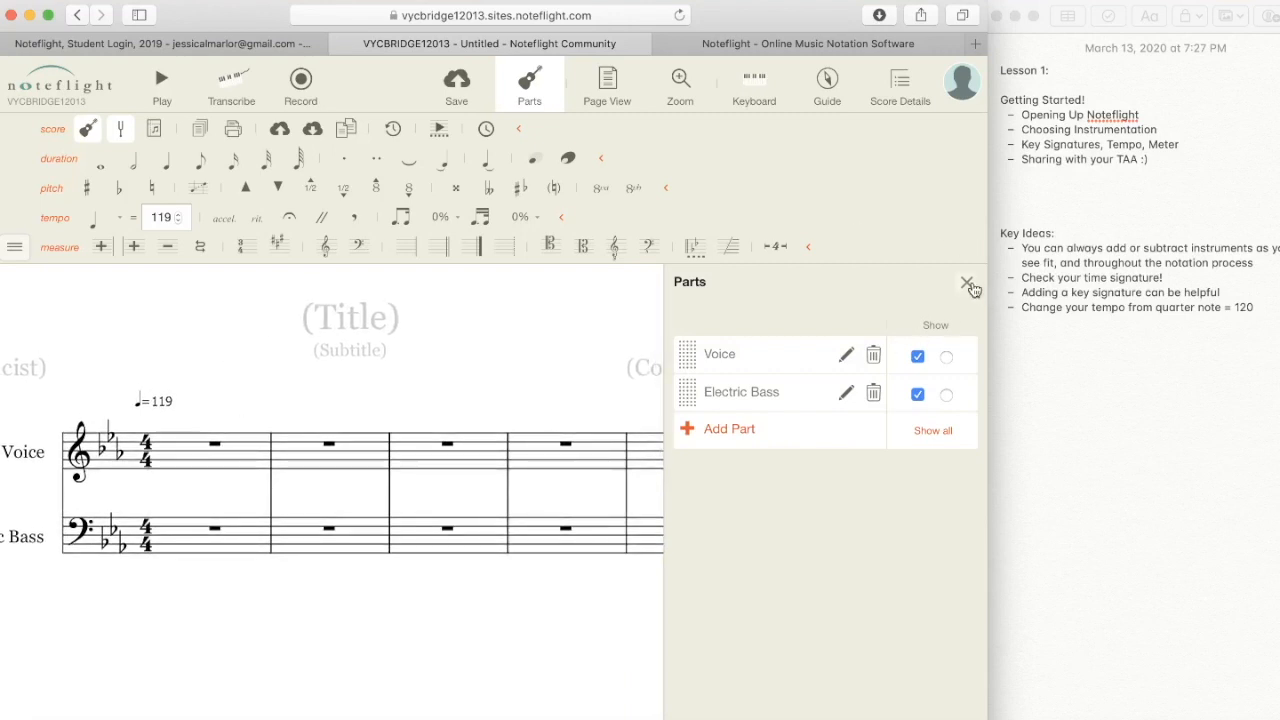
# Close the parts list and open the Share section of the score details.
pyautogui.click(967, 284)
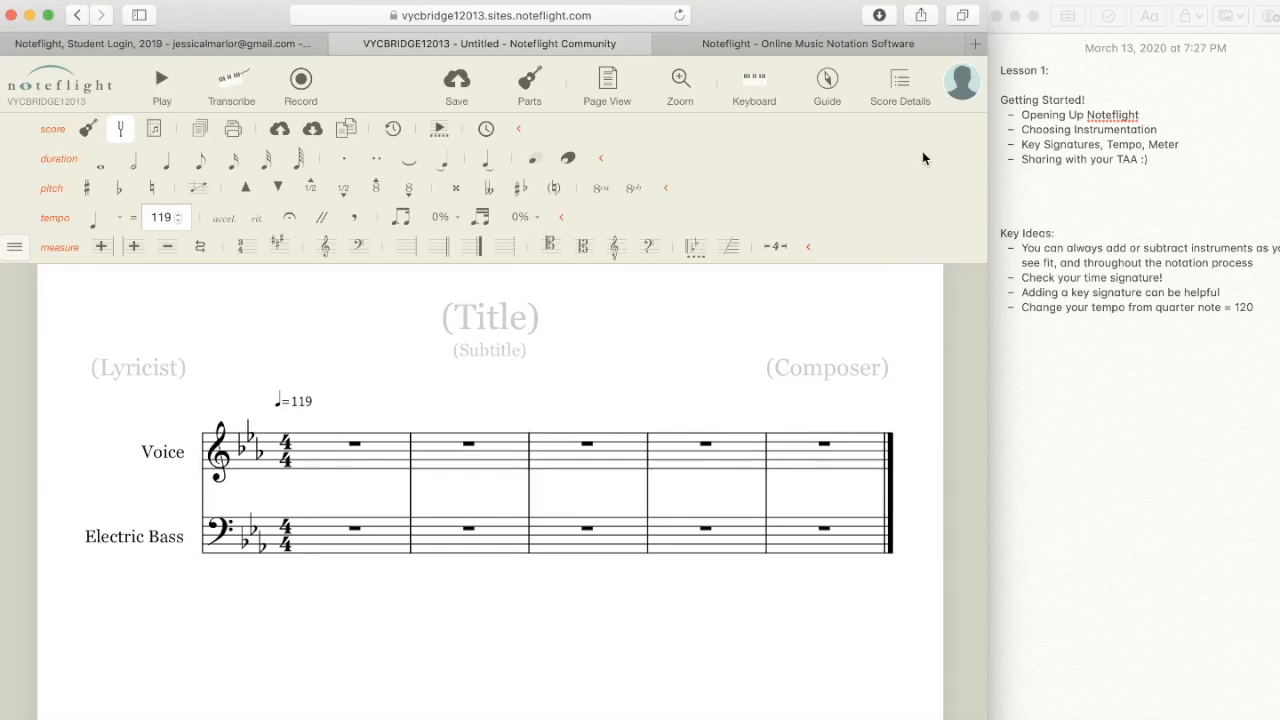
pyautogui.click(908, 100)
pyautogui.scroll(-3, 728, 595)
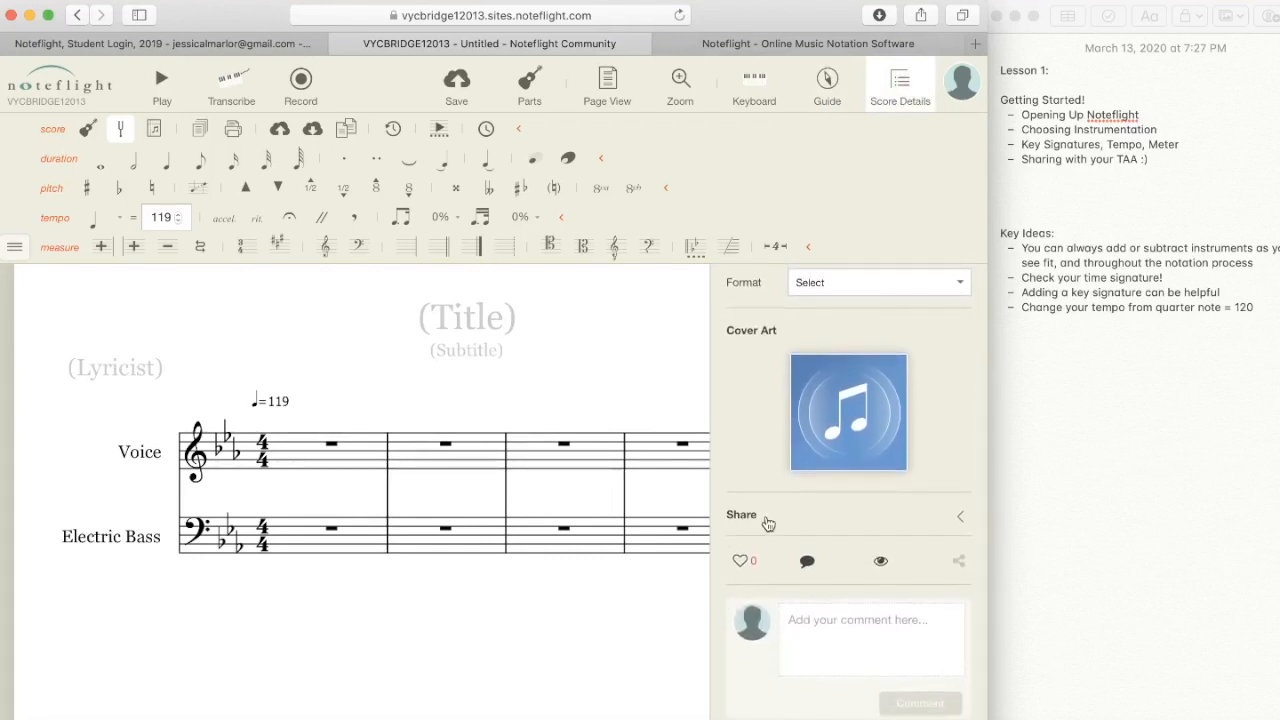
pyautogui.click(768, 524)
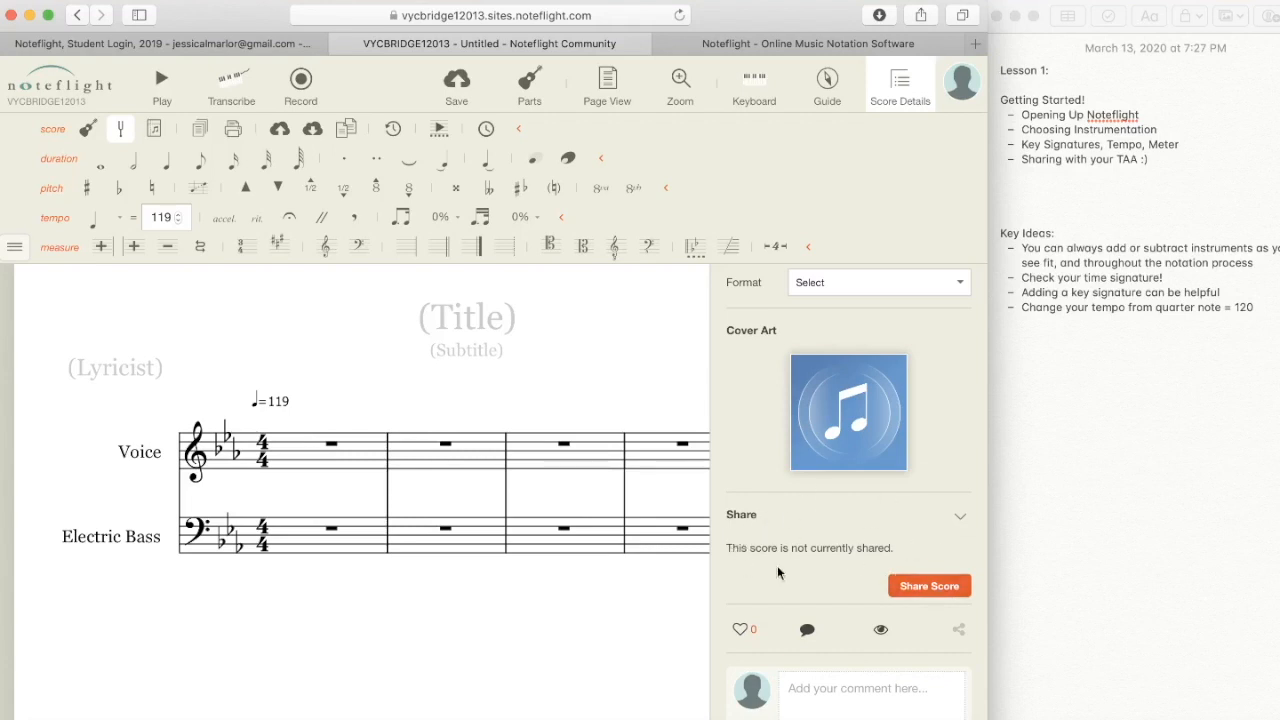
# Start sharing the score and save its title as "VYC has fun in Noteflight!".
pyautogui.click(957, 584)
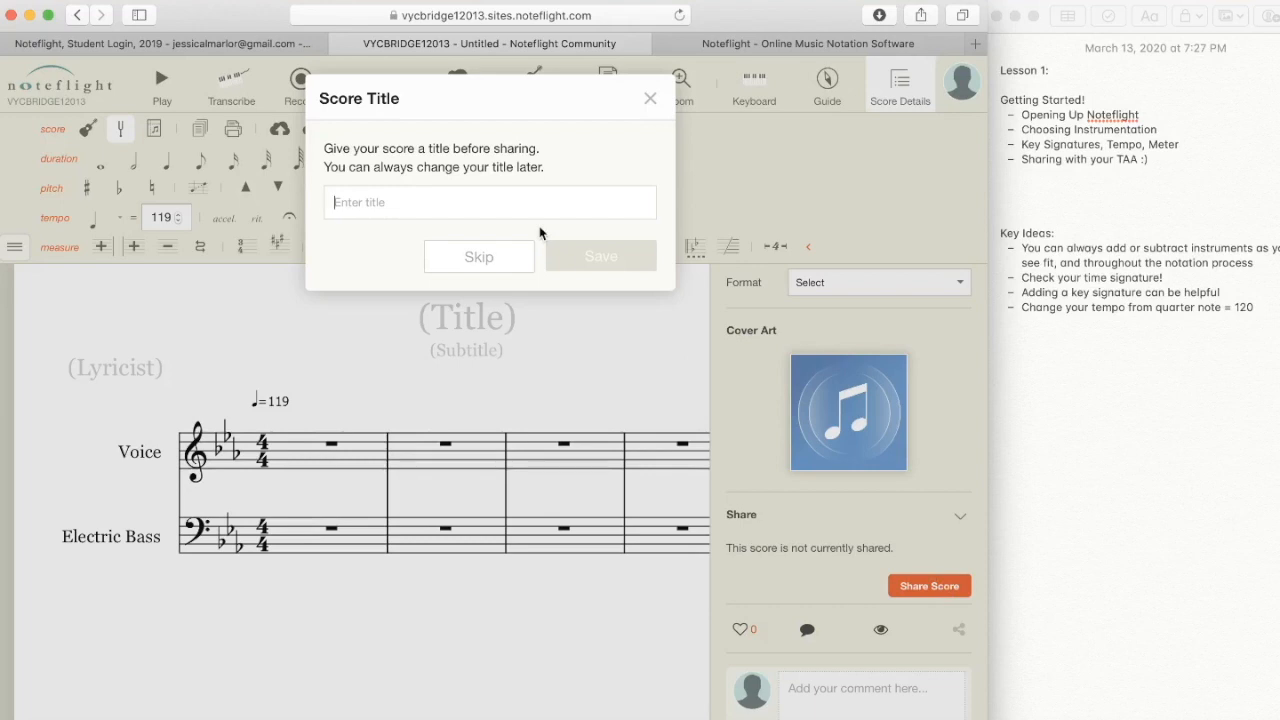
pyautogui.write('VY')
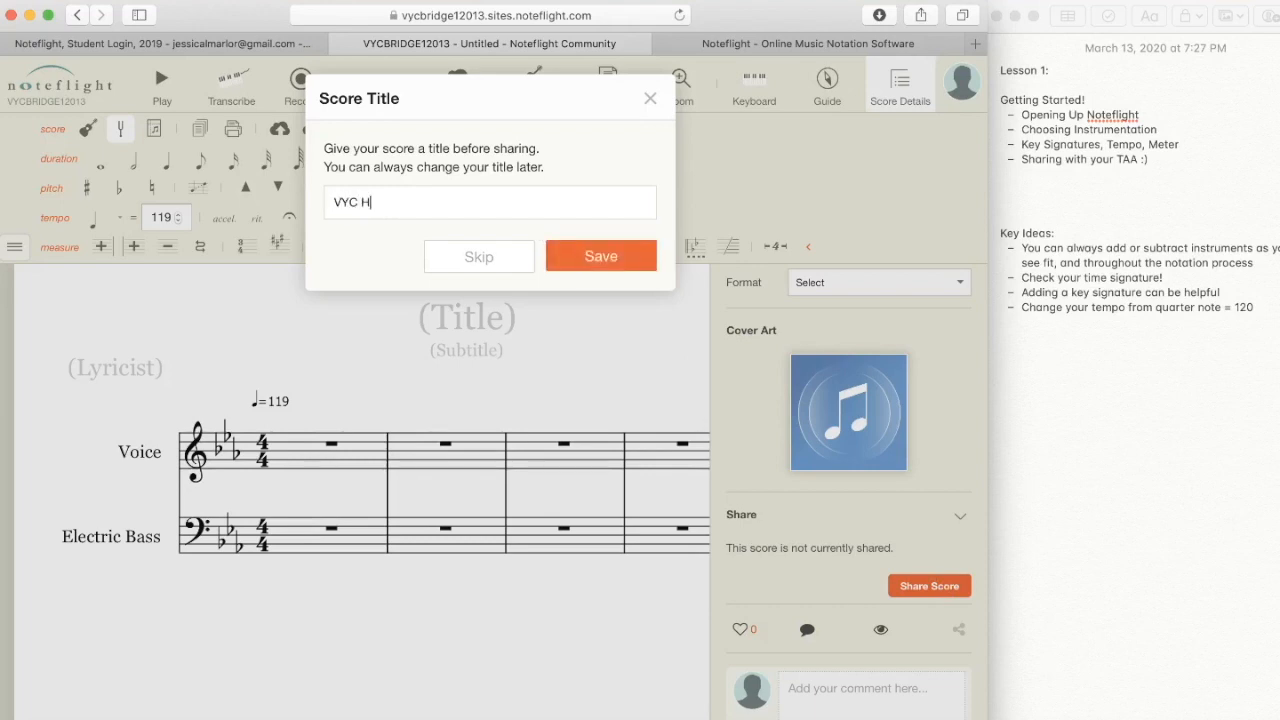
pyautogui.write('C has fun in Noteflight!')
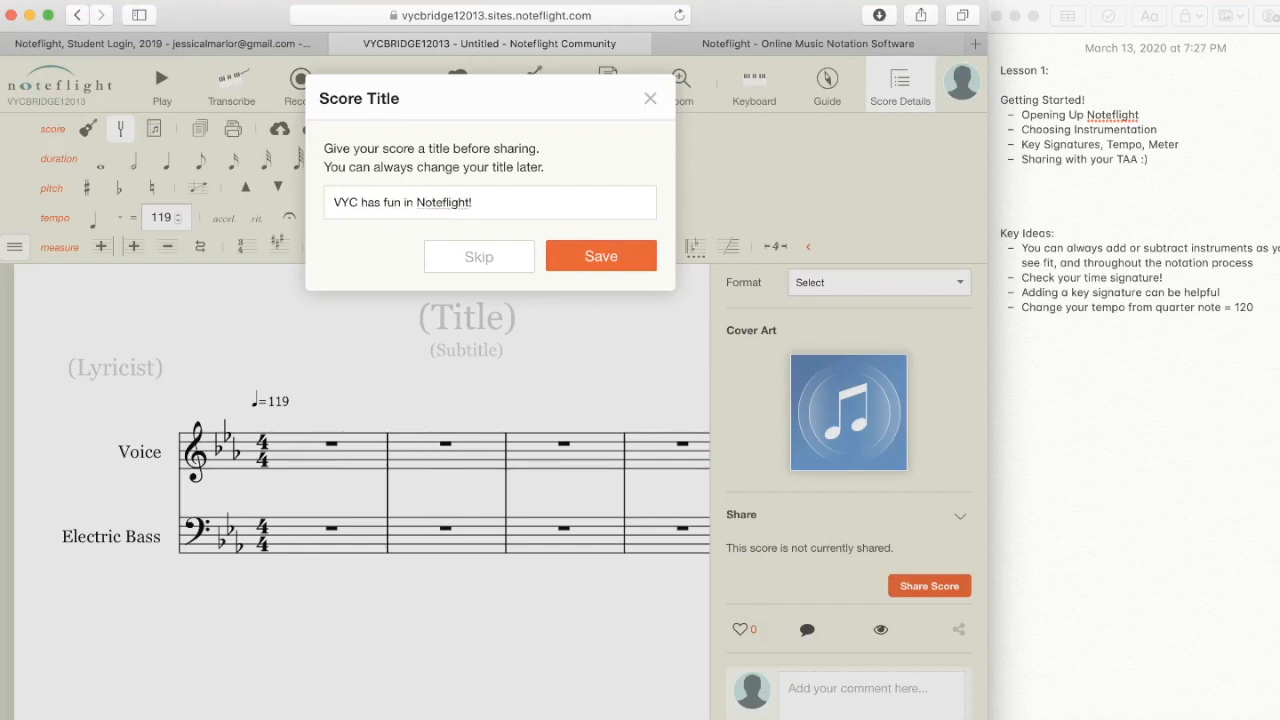
pyautogui.press('Return')
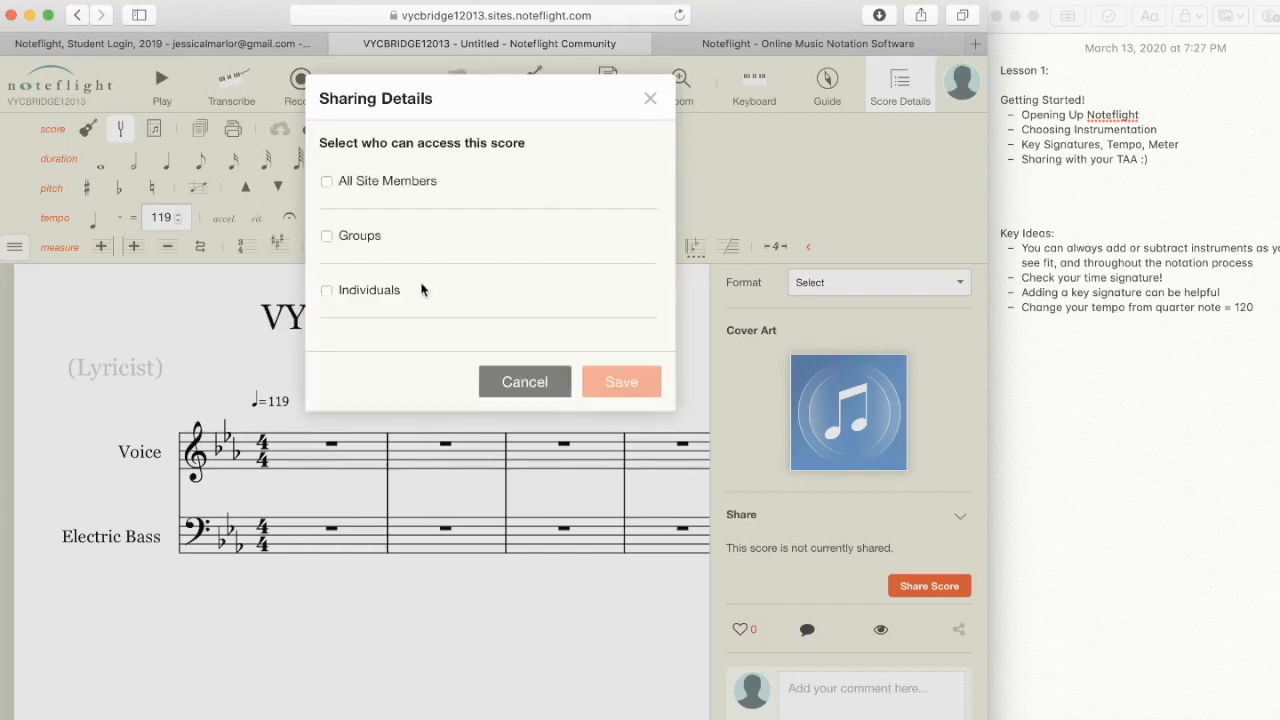
# Share the score with All Site Members at Comment access, let people copy and export it, and save the sharing details.
pyautogui.click(326, 292)
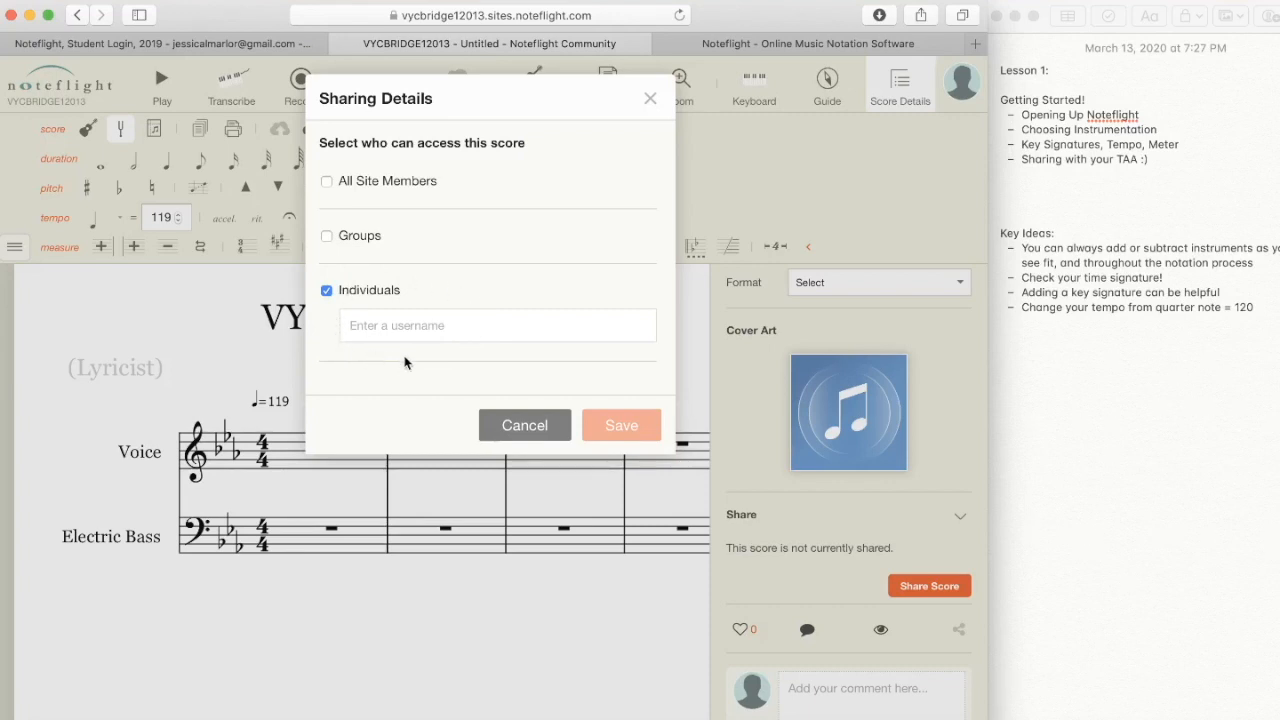
pyautogui.click(328, 292)
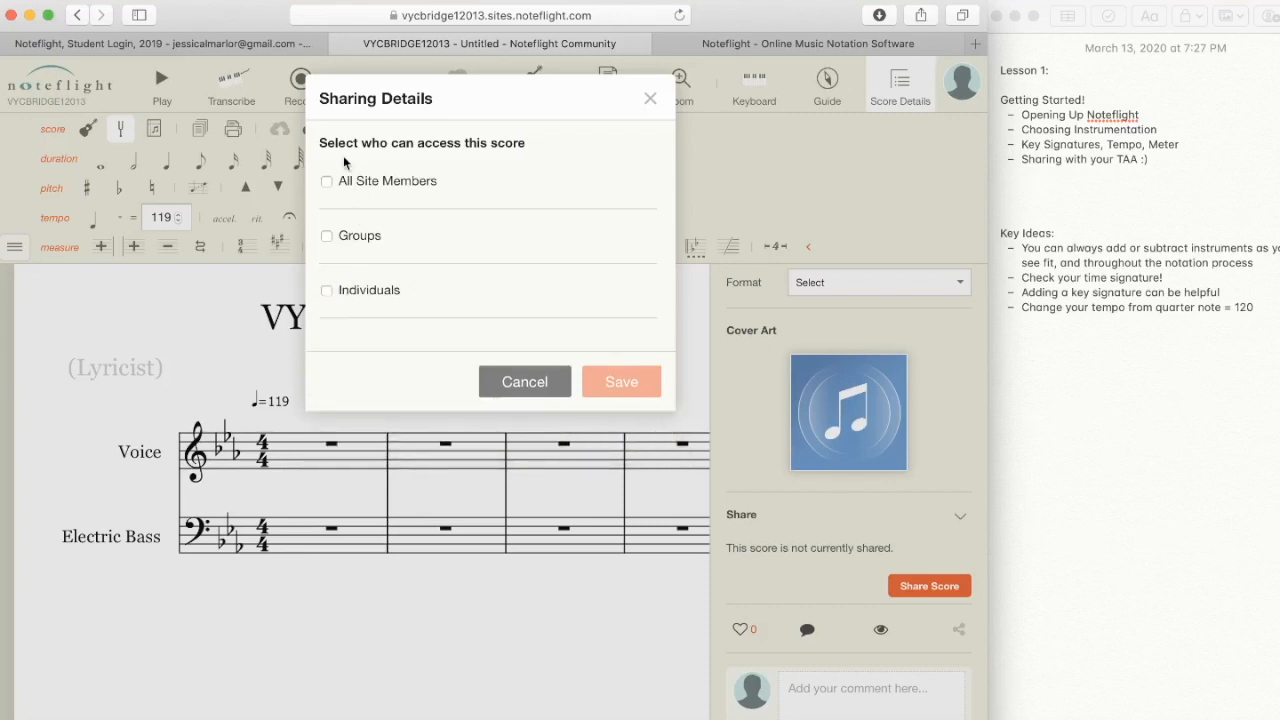
pyautogui.click(327, 182)
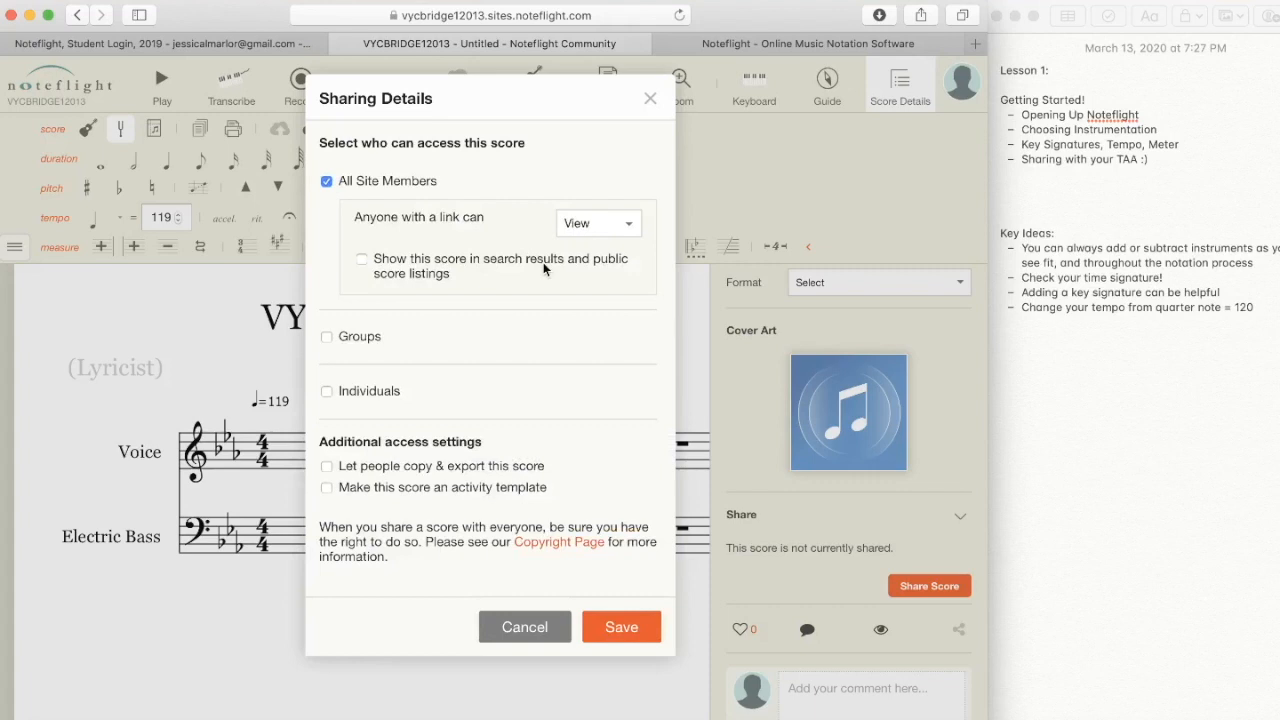
pyautogui.click(601, 227)
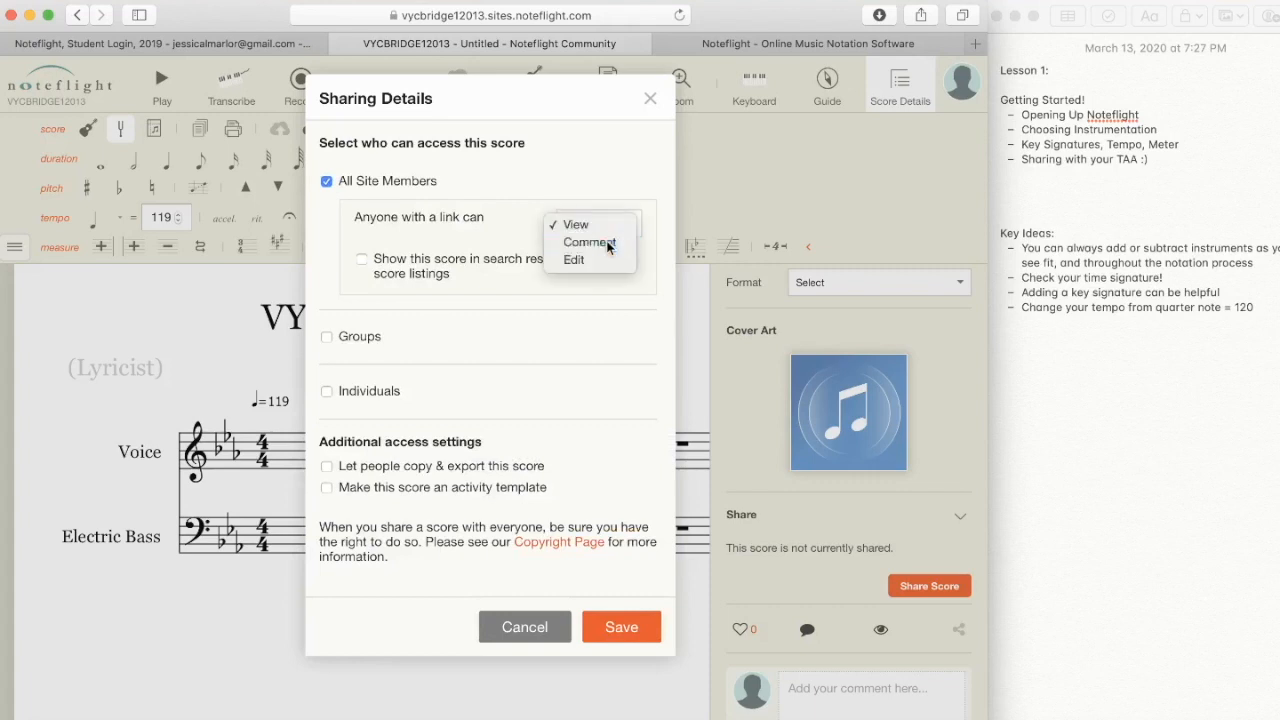
pyautogui.click(606, 245)
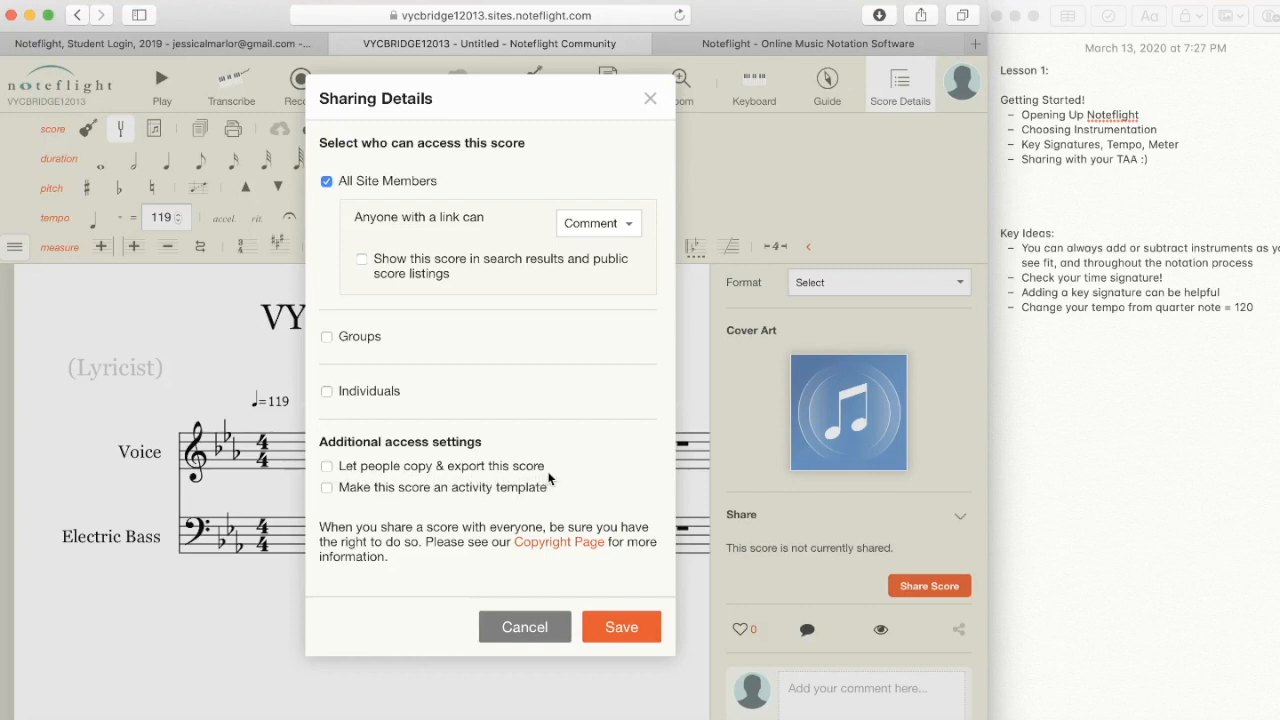
pyautogui.click(327, 466)
pyautogui.click(612, 627)
pyautogui.scroll(-3, 875, 535)
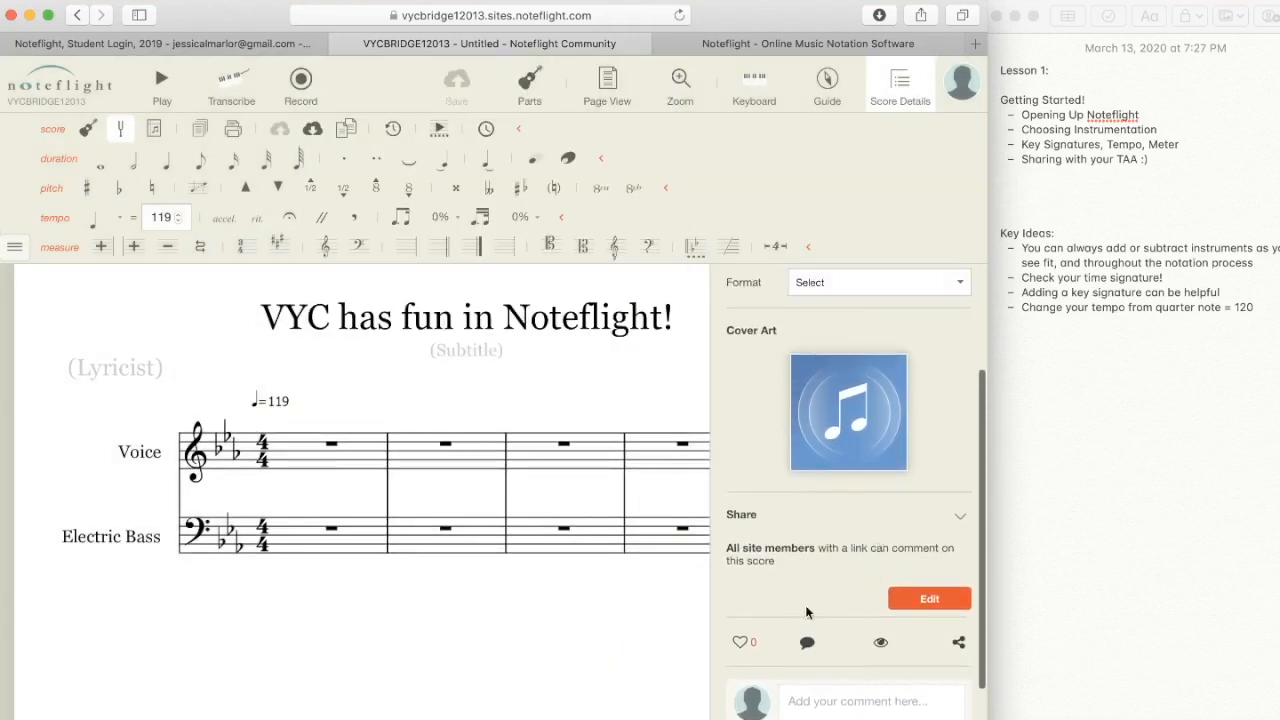
pyautogui.hscroll(3, 588, 508)
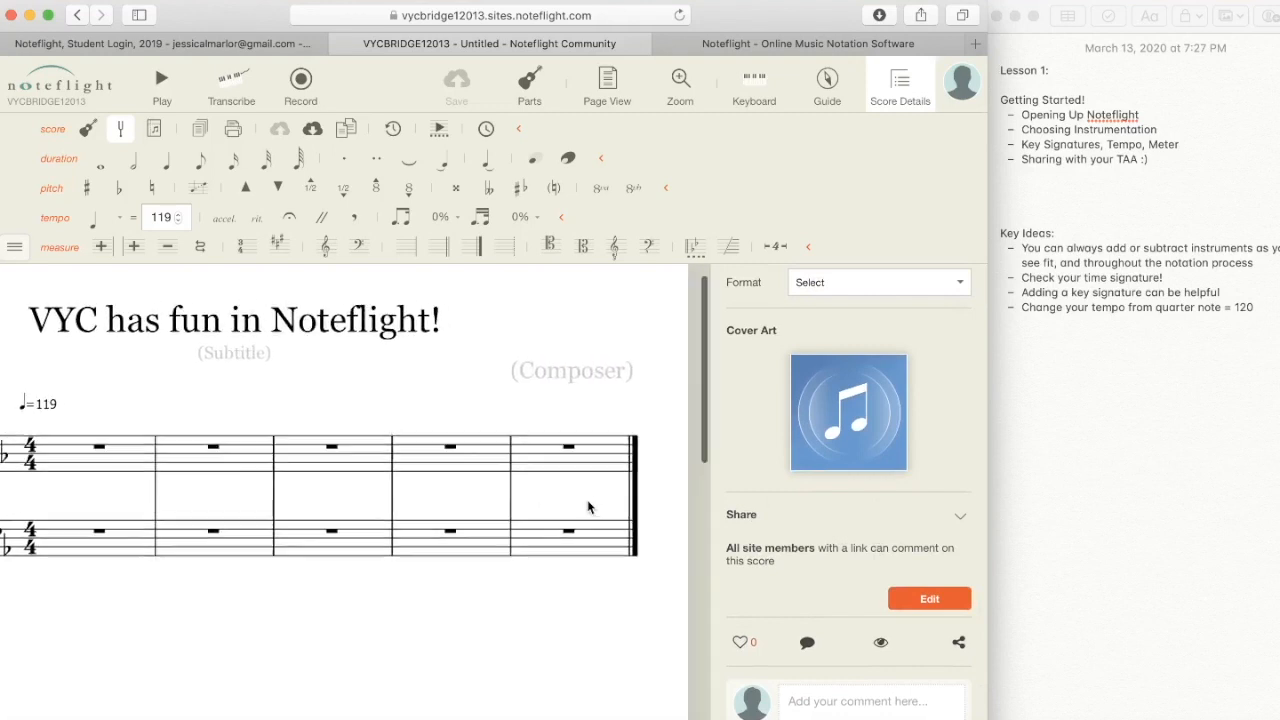
pyautogui.hscroll(-3, 588, 508)
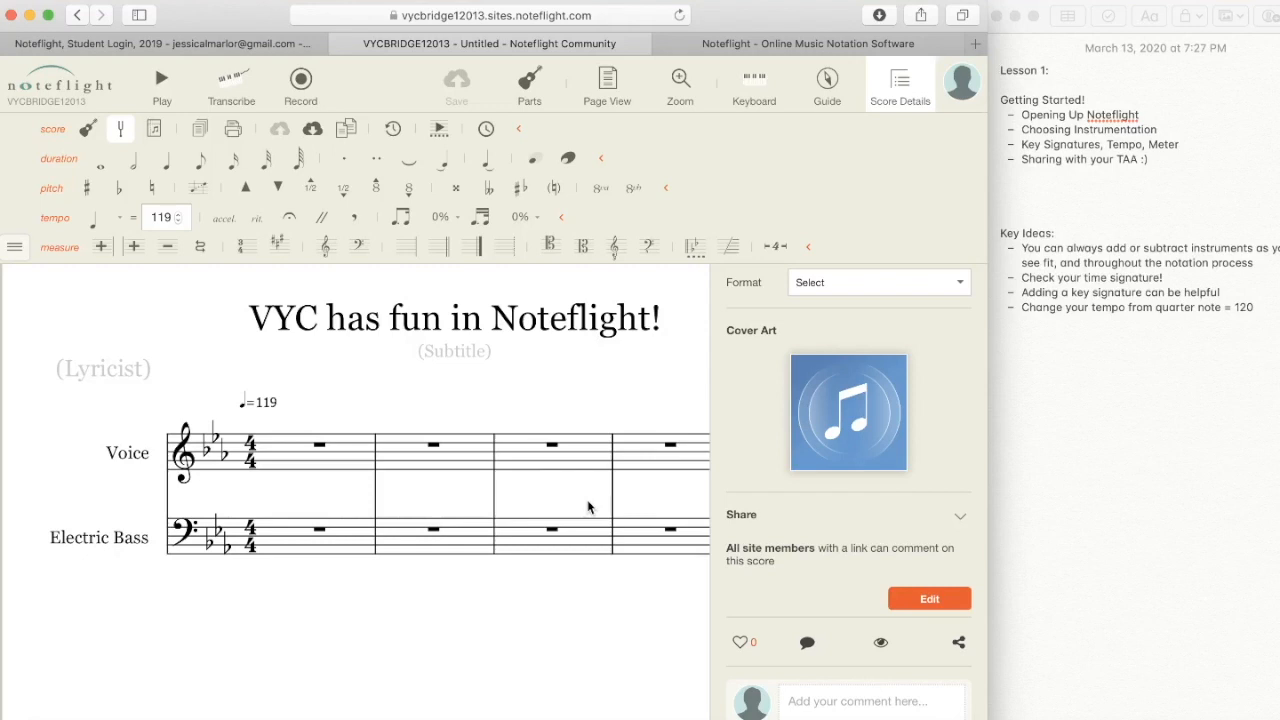
pyautogui.hscroll(5, 578, 388)
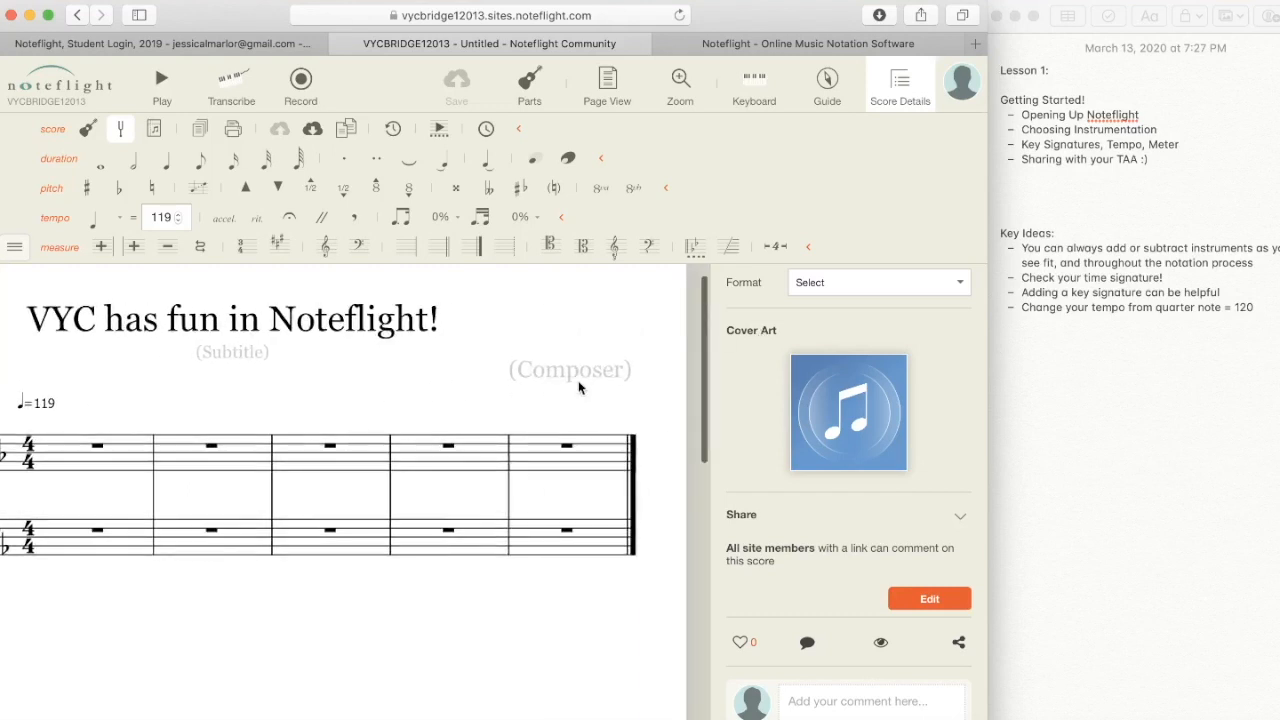
pyautogui.hscroll(-3, 578, 385)
pyautogui.hscroll(-3, 578, 388)
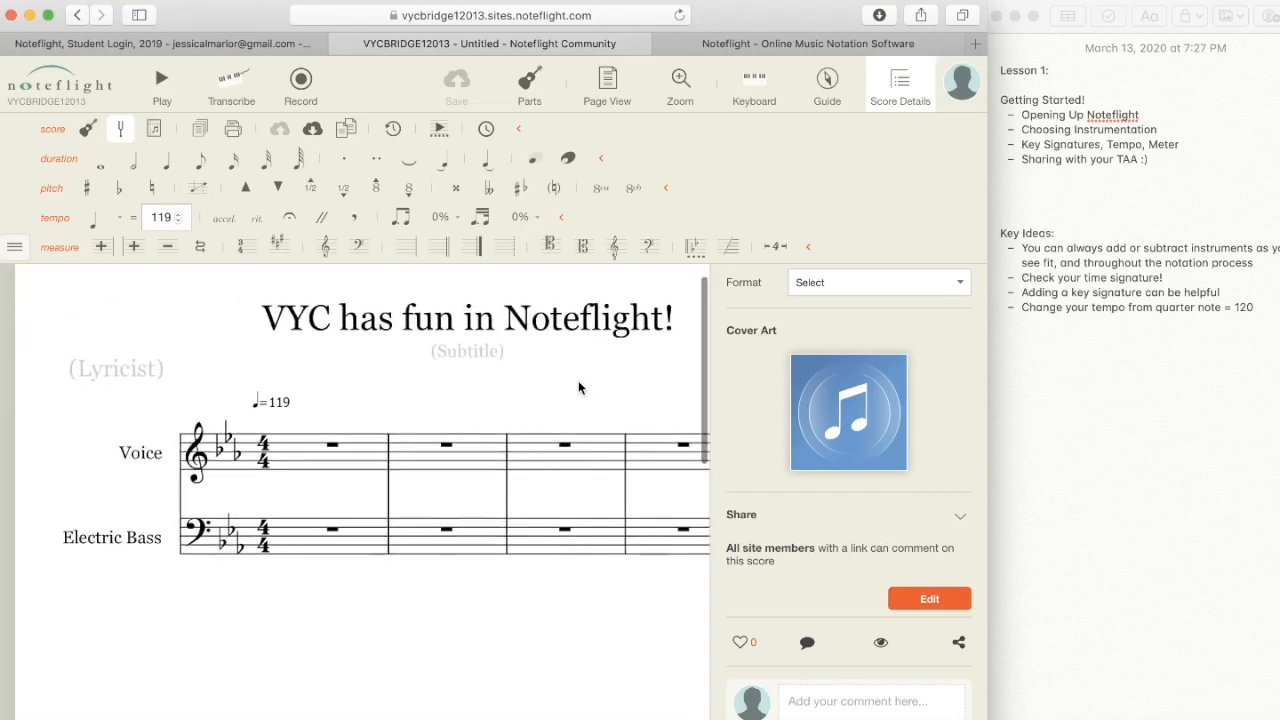
pyautogui.hscroll(3, 578, 388)
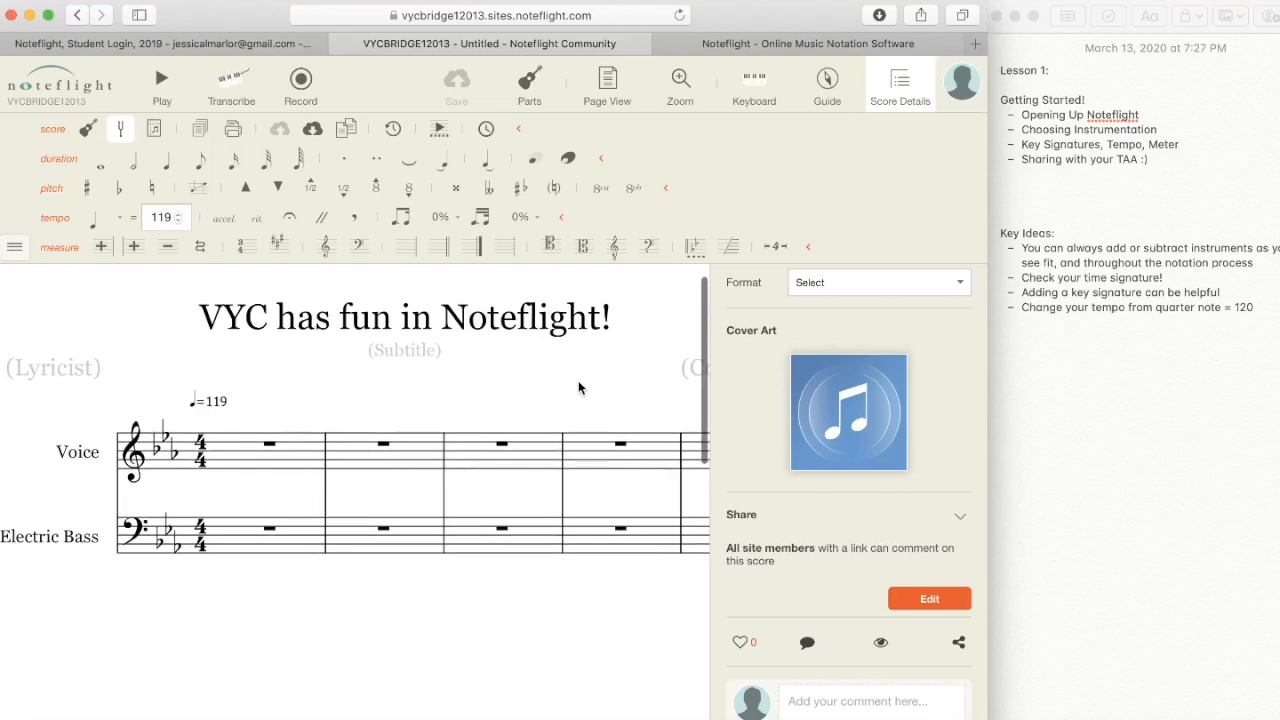